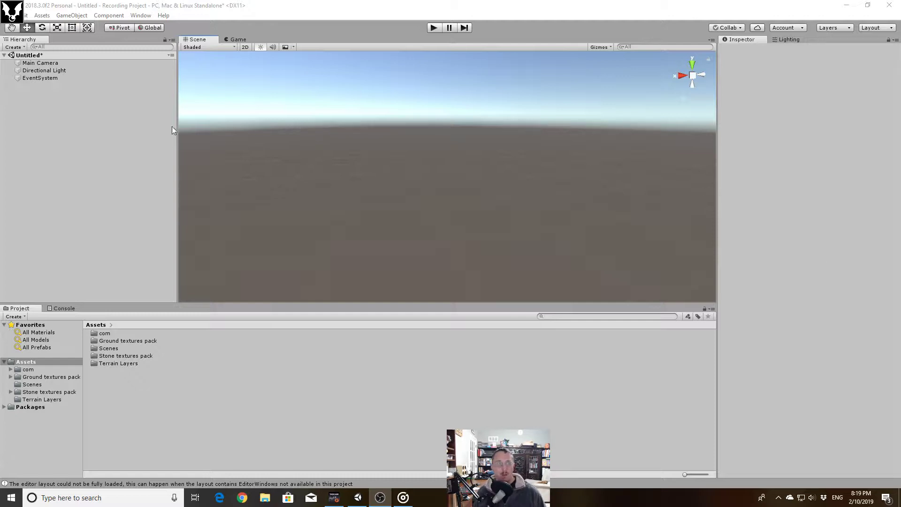
Create a UI Text from the Hierarchy, adding a new Canvas with a 'New Text' child.
click(64, 16)
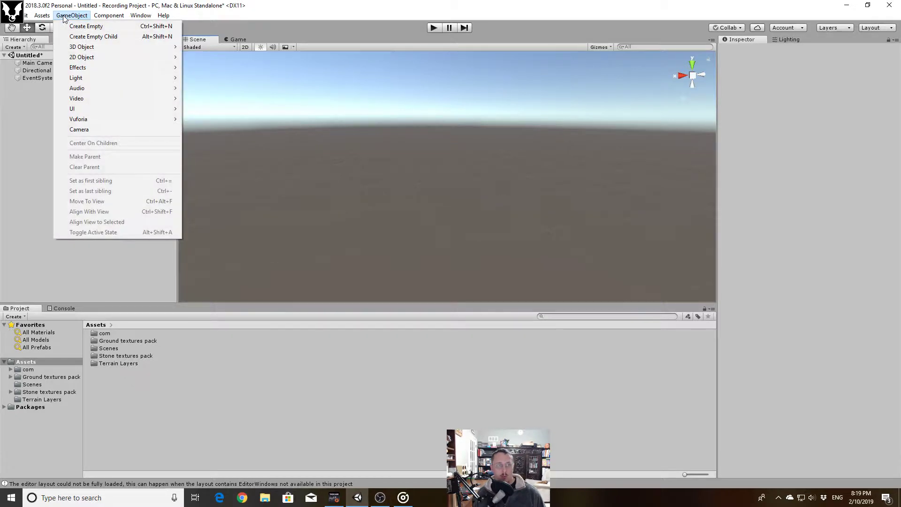
mouse_move(92, 114)
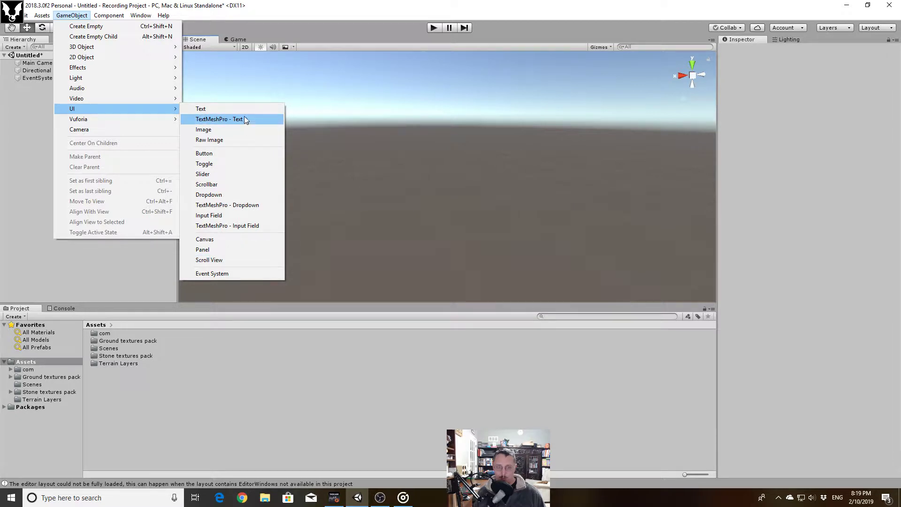
click(40, 108)
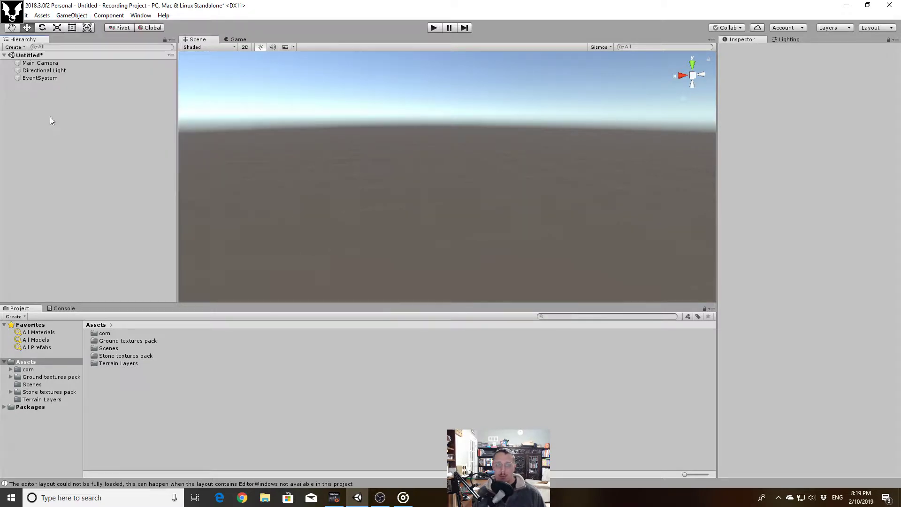
right_click(50, 118)
mouse_move(113, 256)
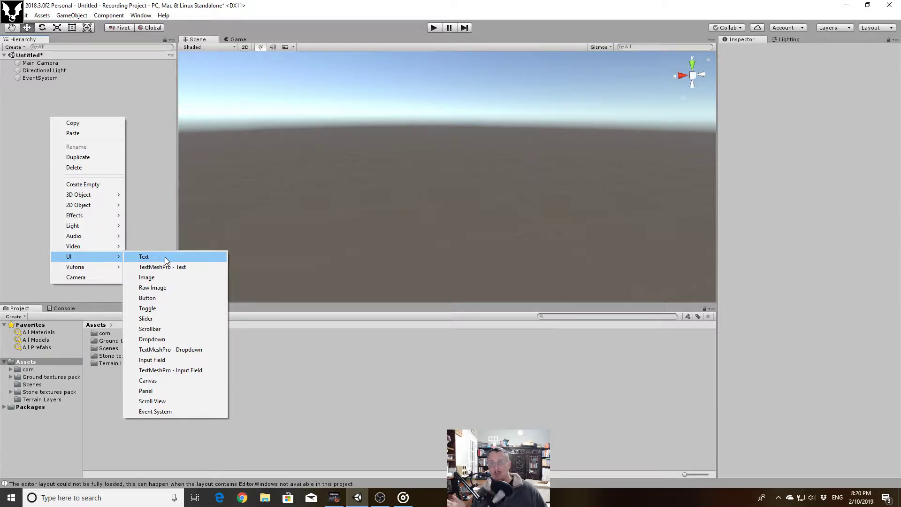
click(165, 257)
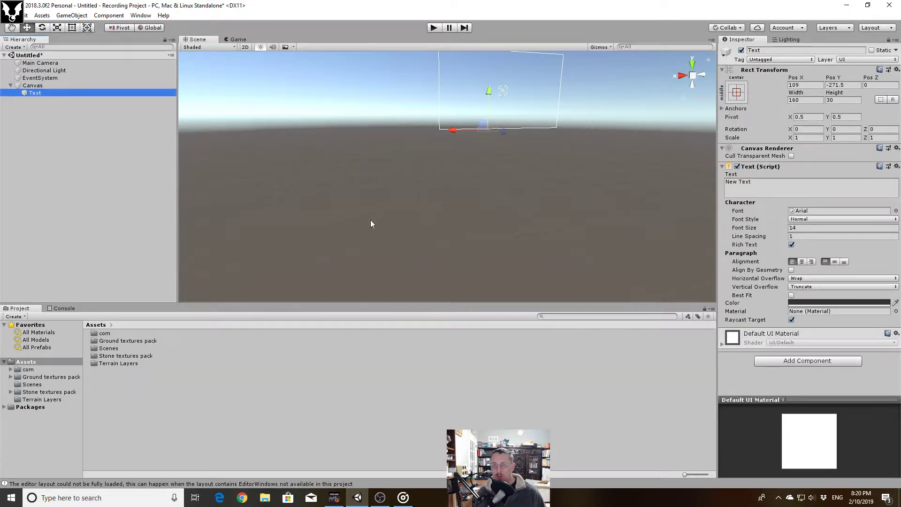
right_drag(374, 227, 381, 192)
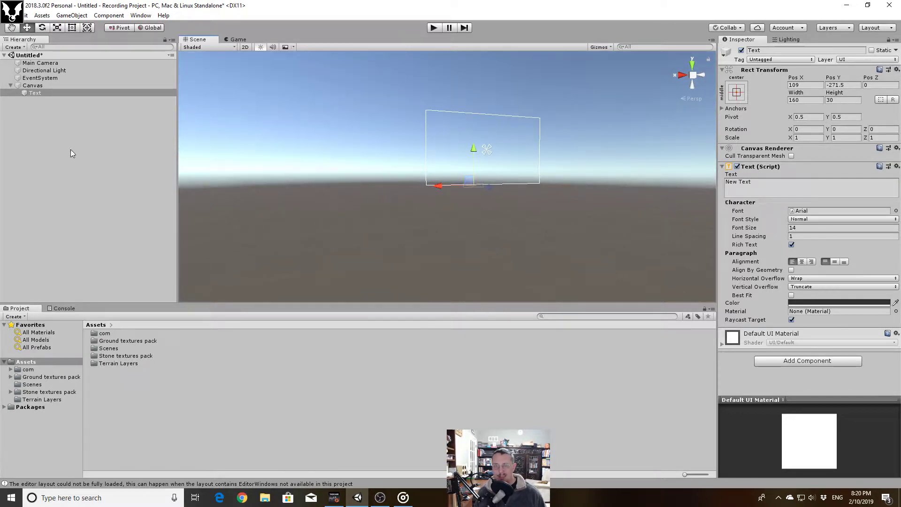
click(35, 85)
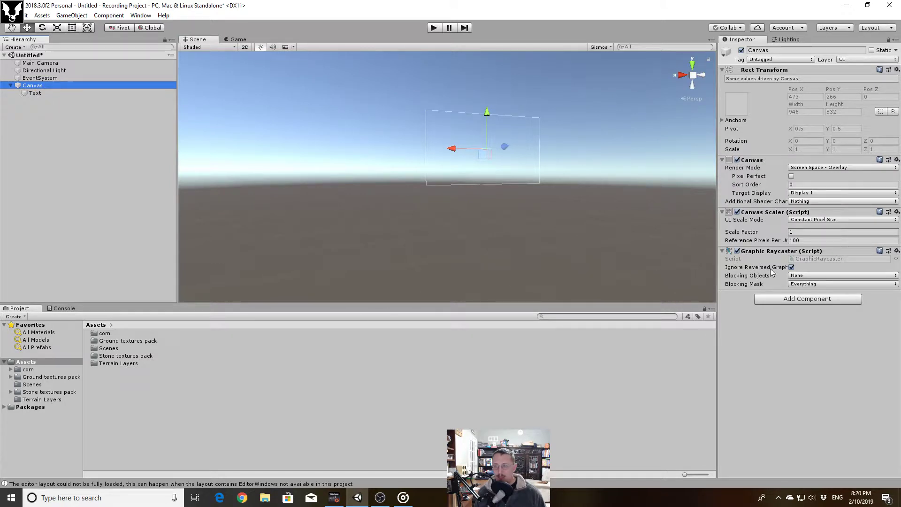
click(45, 94)
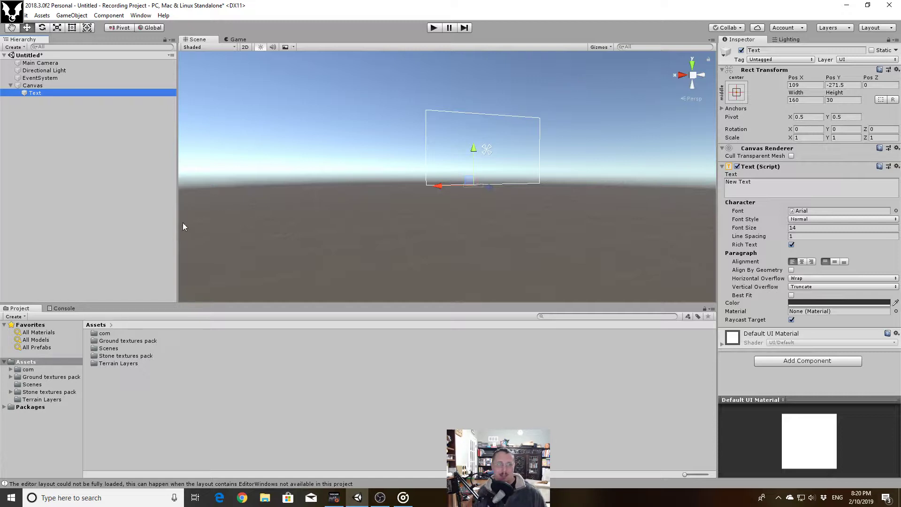
Add a 3D Cube to the scene from the Hierarchy context menu.
click(74, 155)
right_click(75, 155)
mouse_move(117, 234)
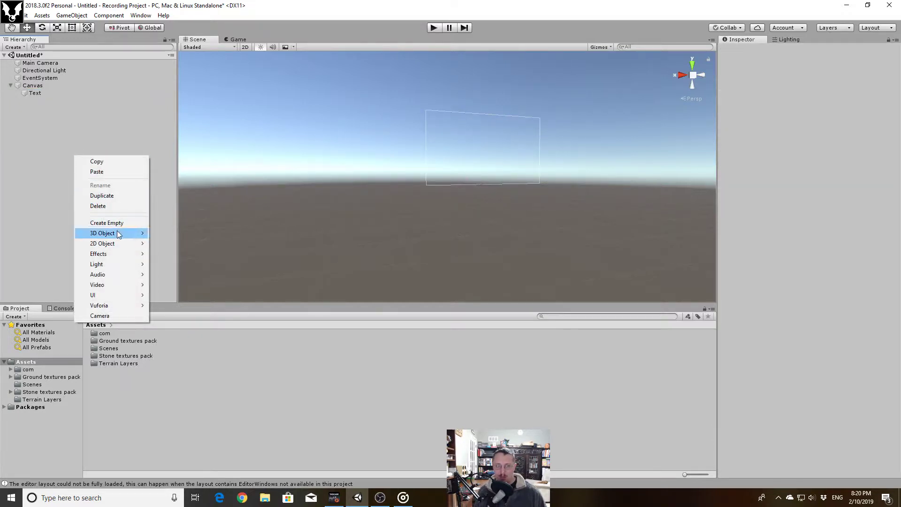
click(170, 233)
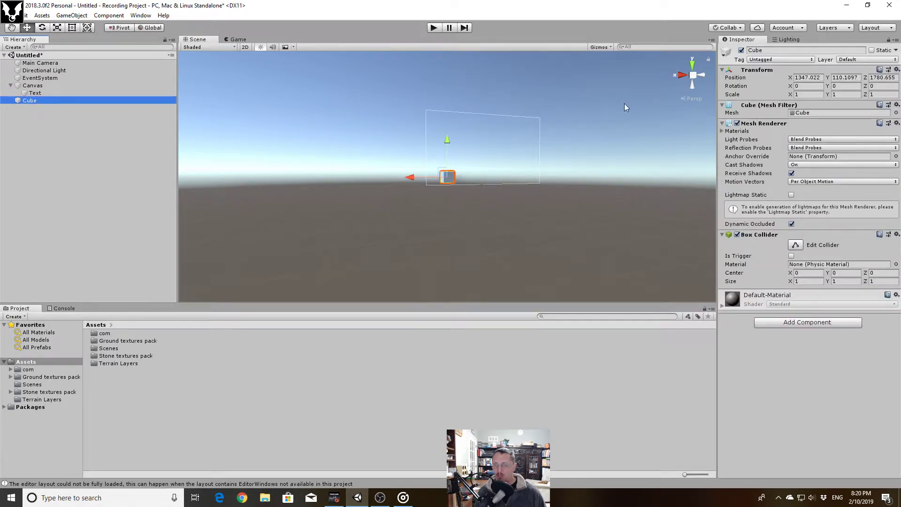
Reset the Cube's Transform to position 0,0,0, rotation 0, scale 1, and preview the Game view.
click(897, 70)
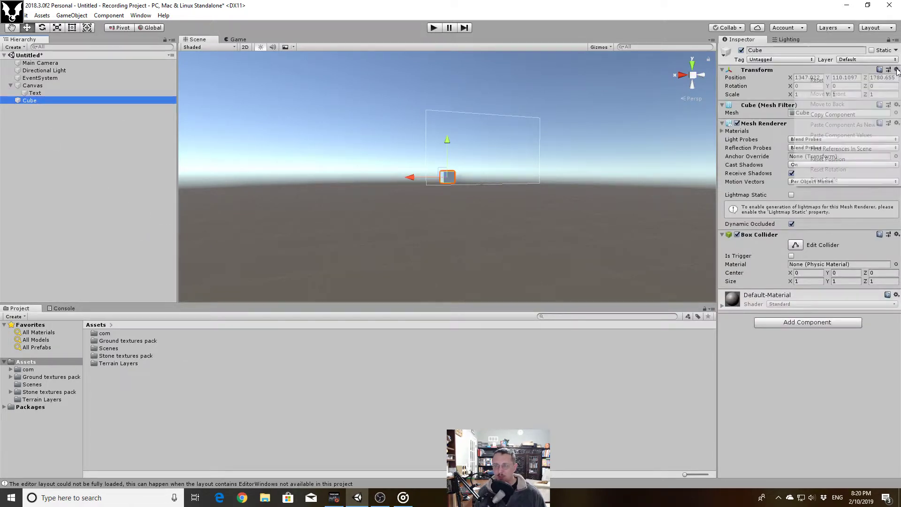
click(851, 82)
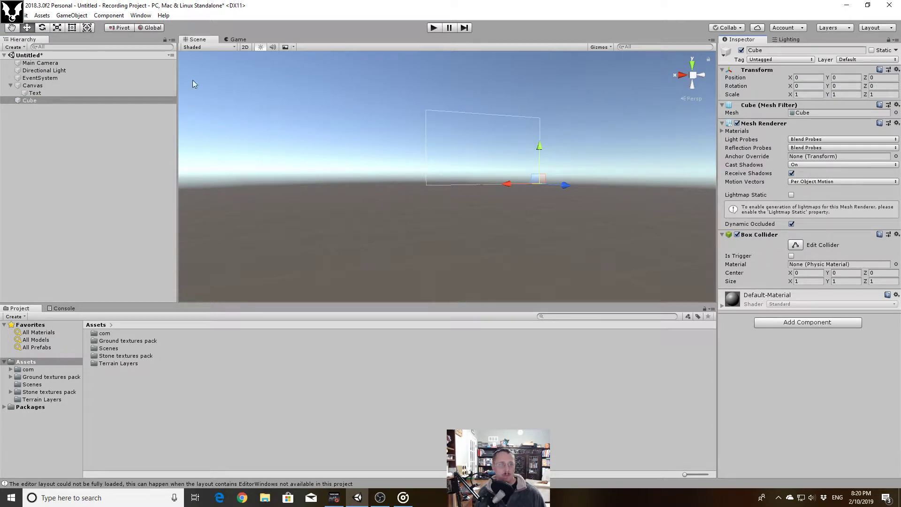
click(229, 40)
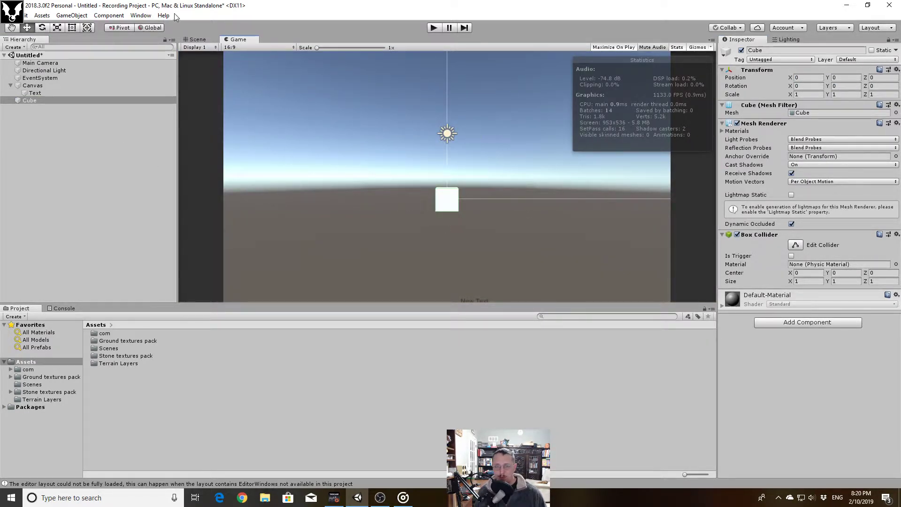
click(198, 40)
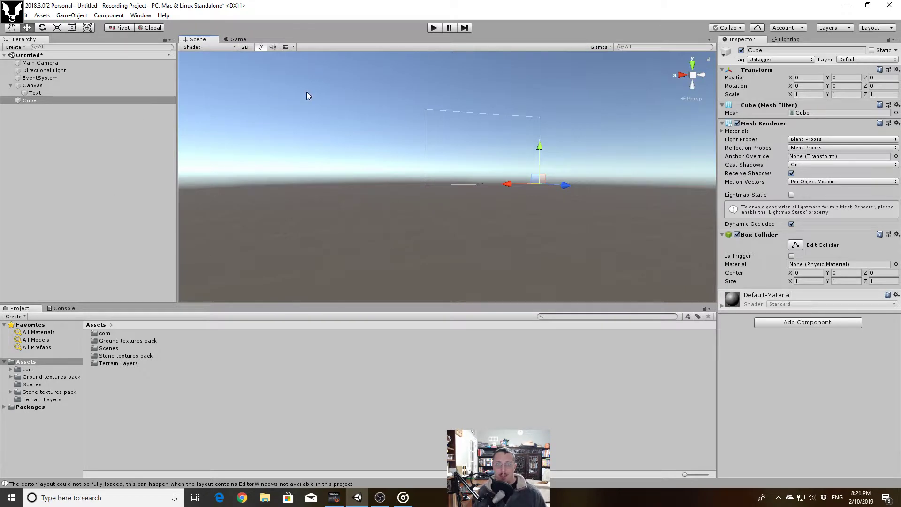
Switch the Scene view to 2D with the Rect Tool and frame the whole Canvas around the Text.
click(244, 48)
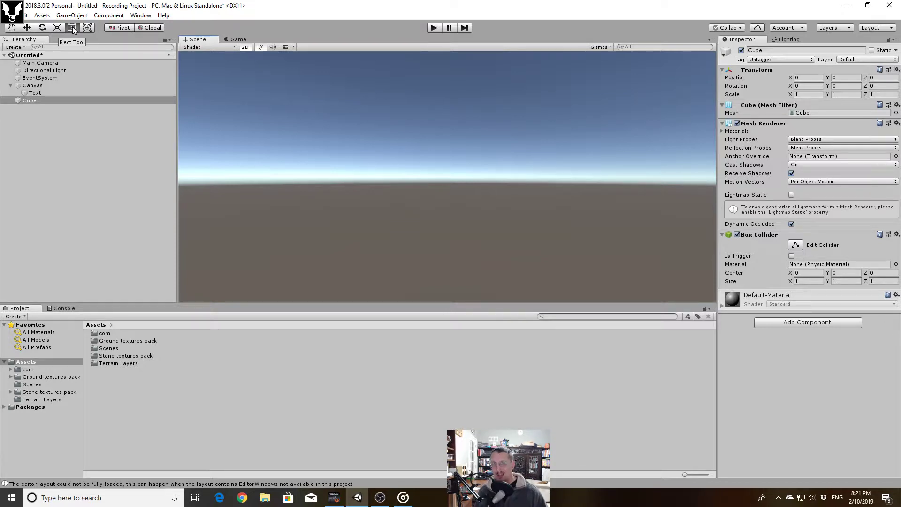
click(72, 28)
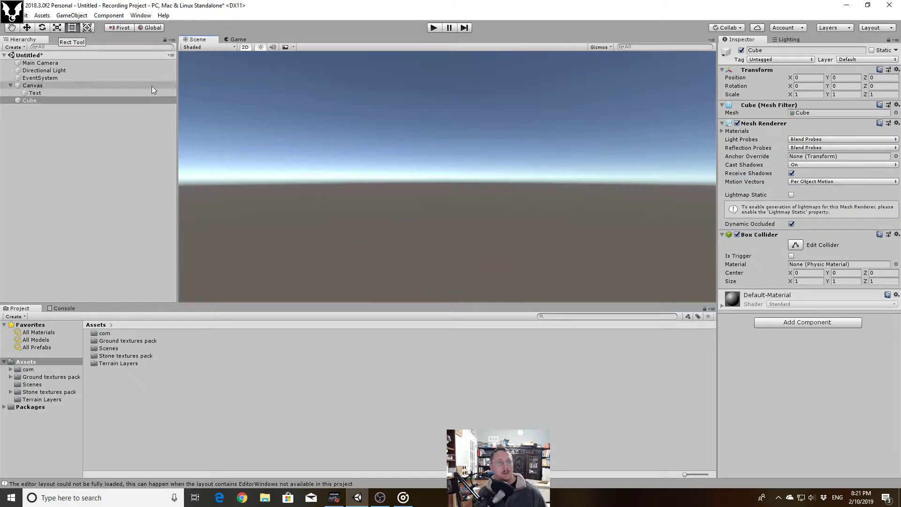
click(38, 93)
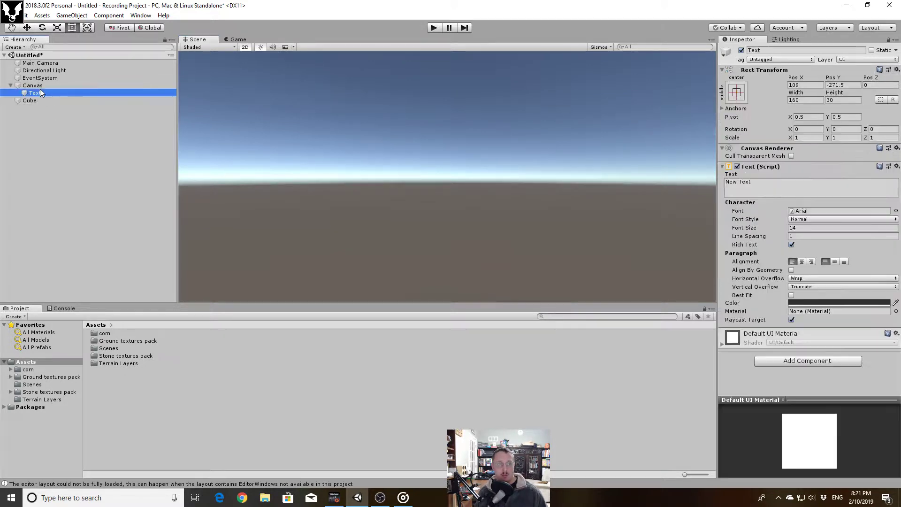
double_click(38, 92)
scroll(445, 137, down, 5)
middle_drag(408, 131, 408, 246)
scroll(408, 246, down, 1)
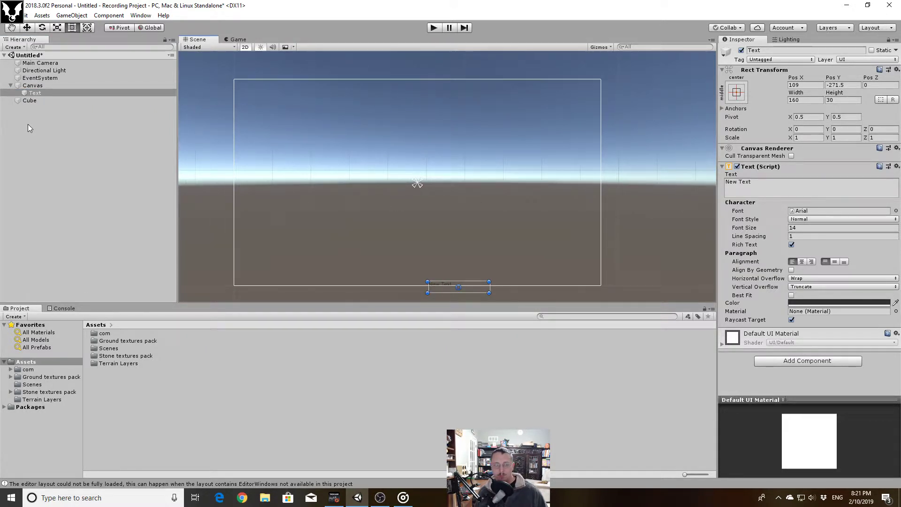
click(29, 100)
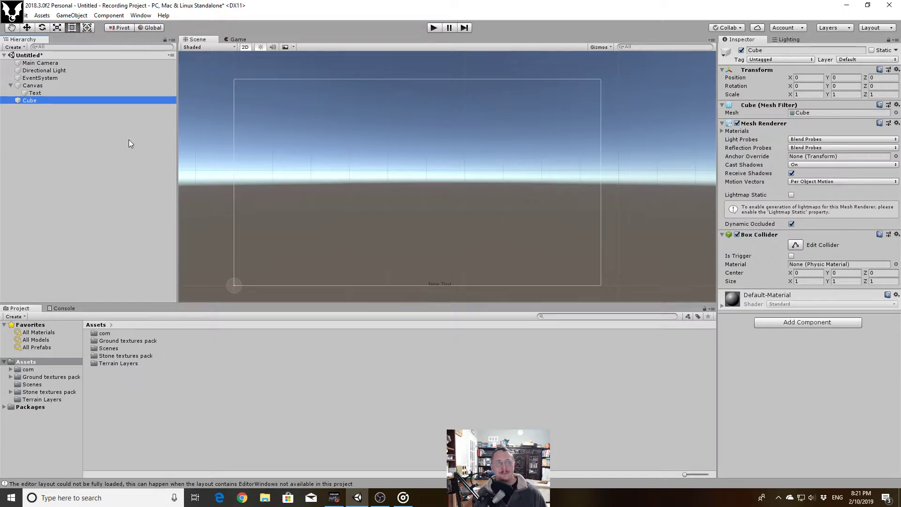
click(41, 86)
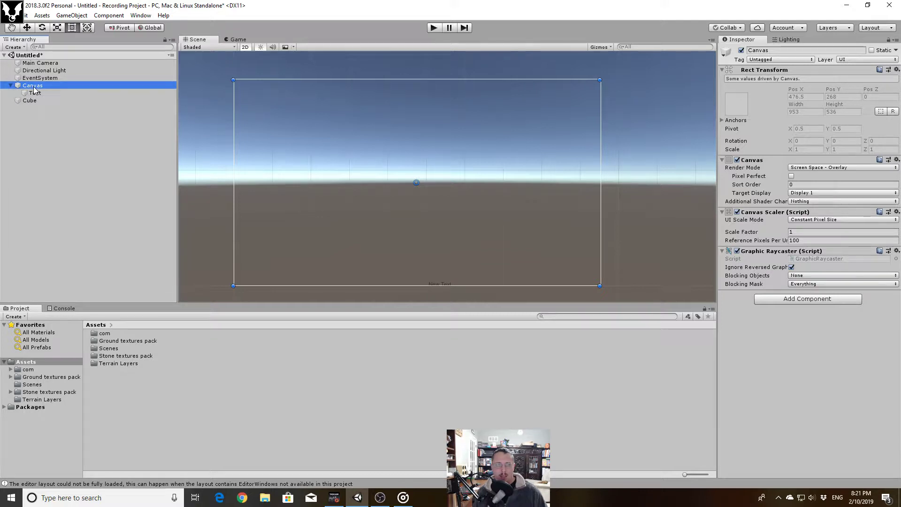
click(741, 50)
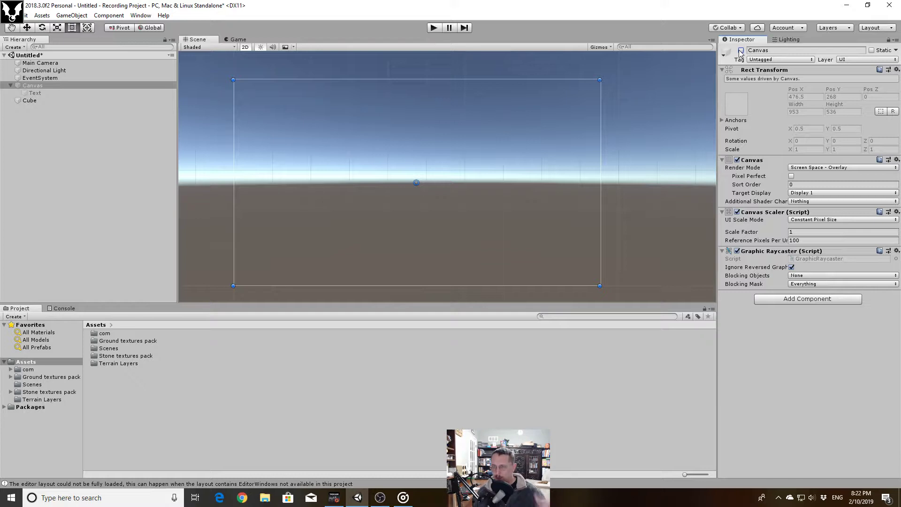
click(741, 51)
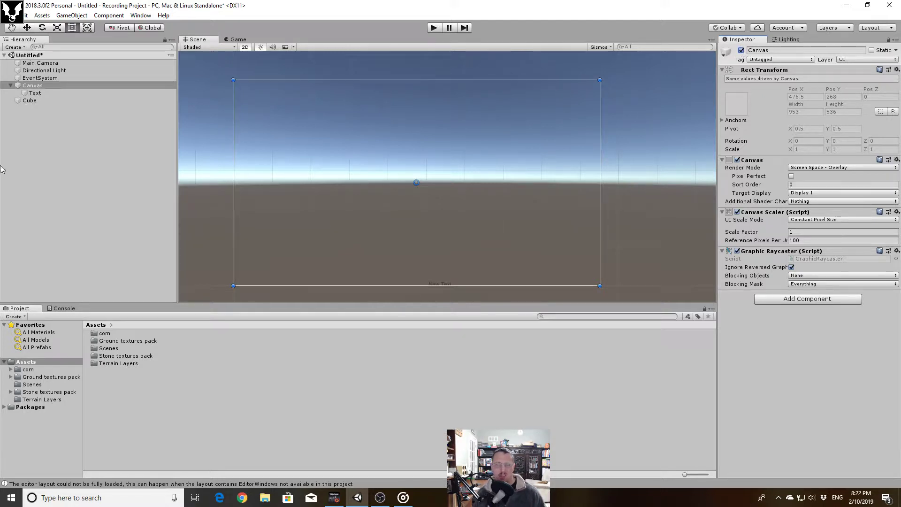
click(31, 93)
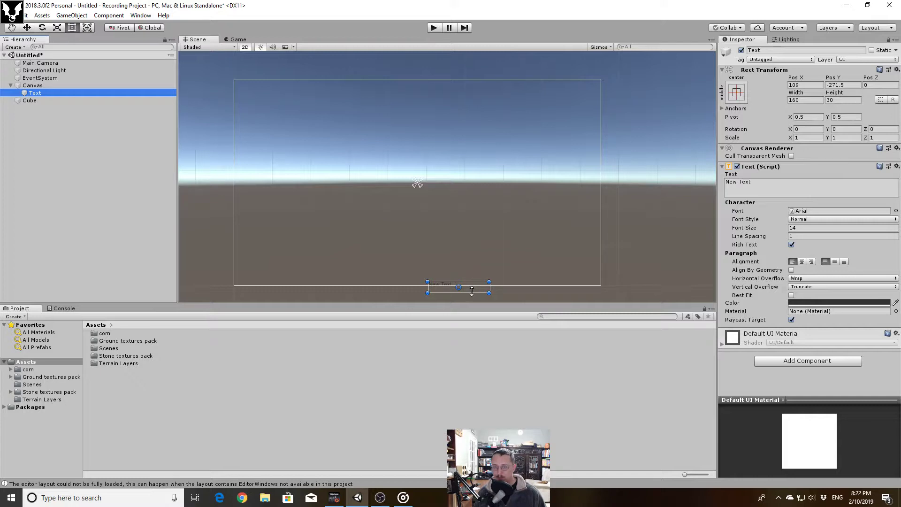
drag(471, 289, 429, 185)
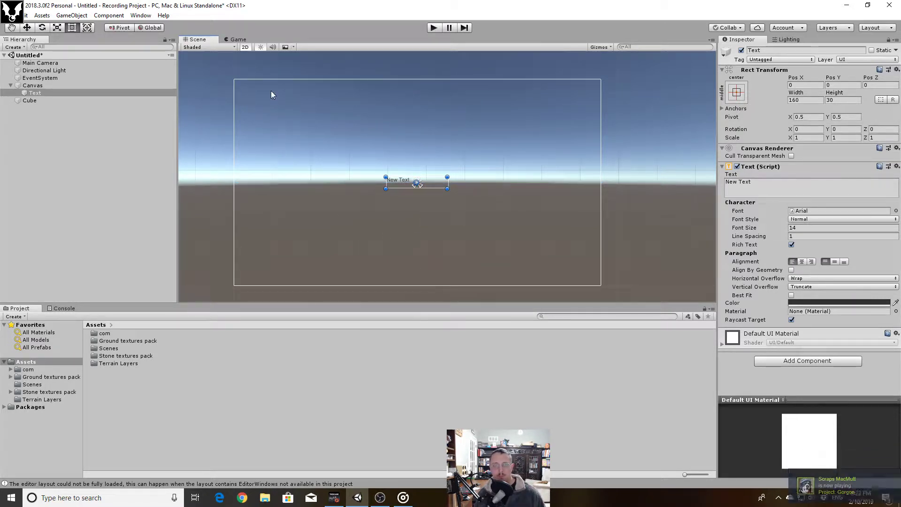
click(83, 204)
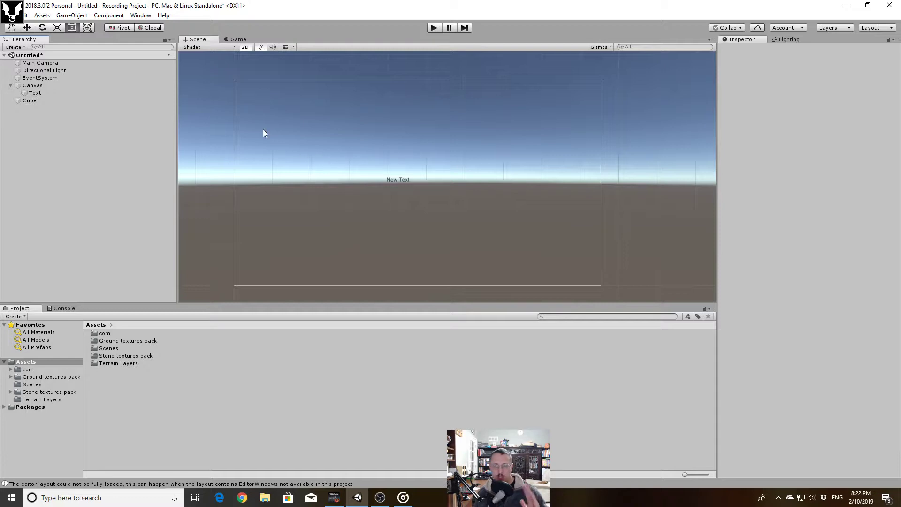
Change the Main Camera's Clear Flags from Skybox to Solid Color and show the Lighting settings.
click(232, 40)
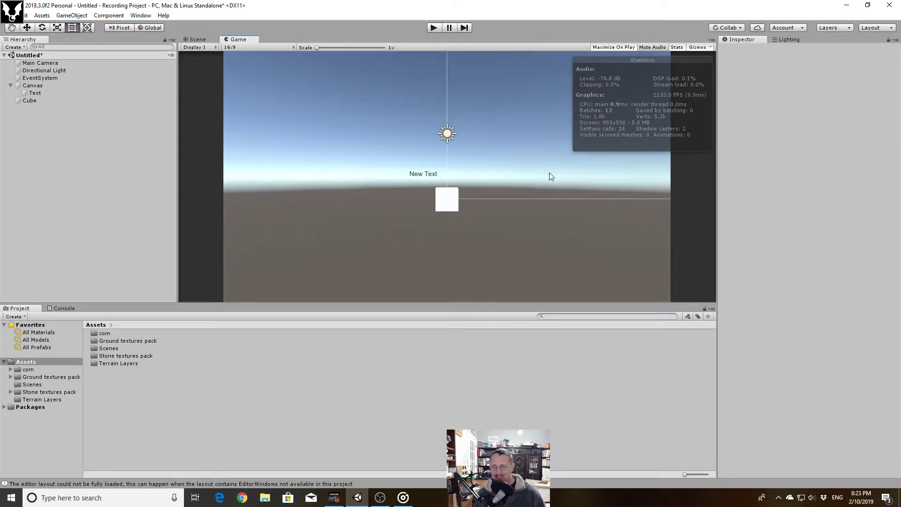
click(192, 39)
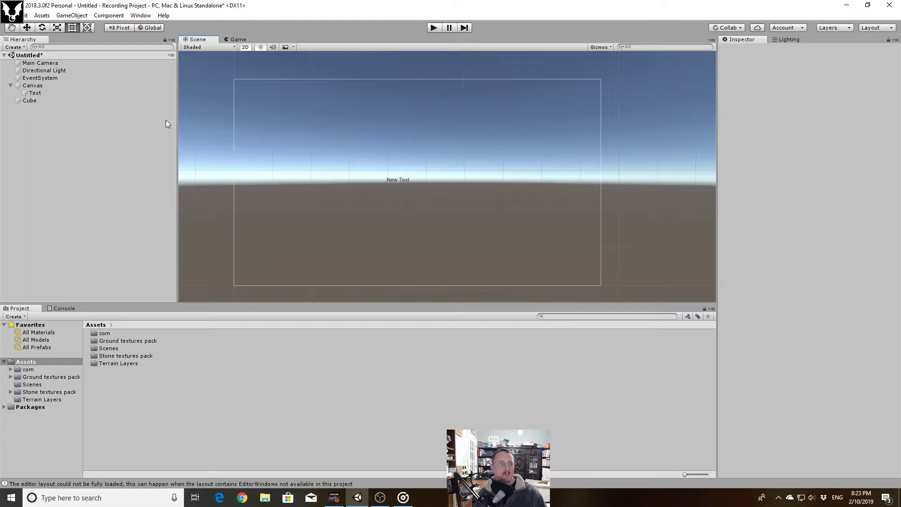
click(38, 63)
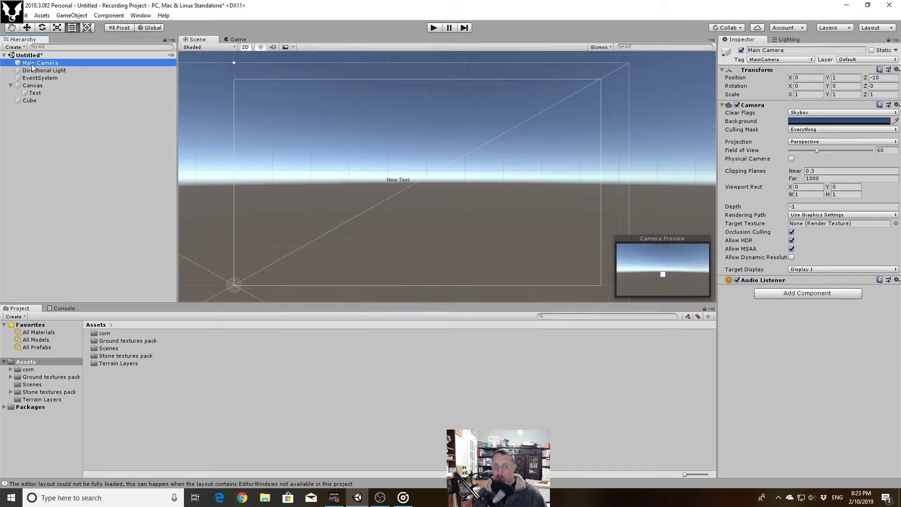
click(801, 113)
click(820, 131)
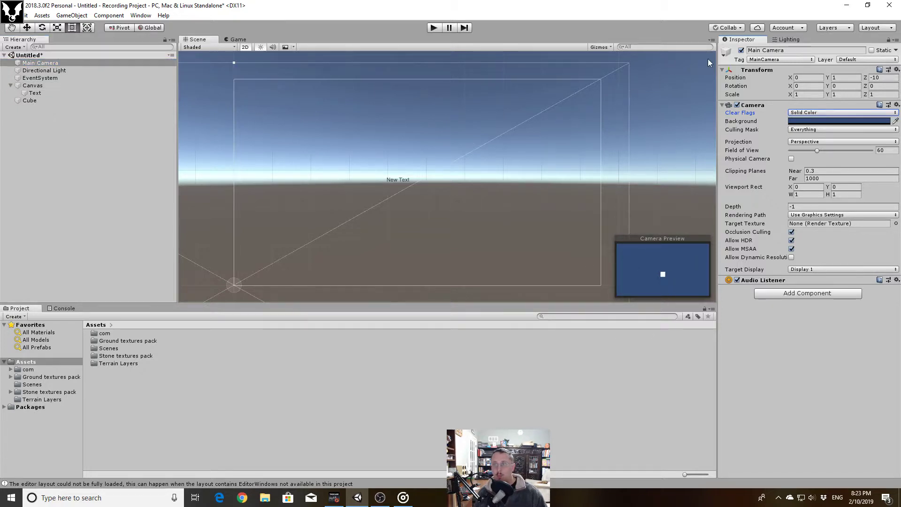
click(787, 40)
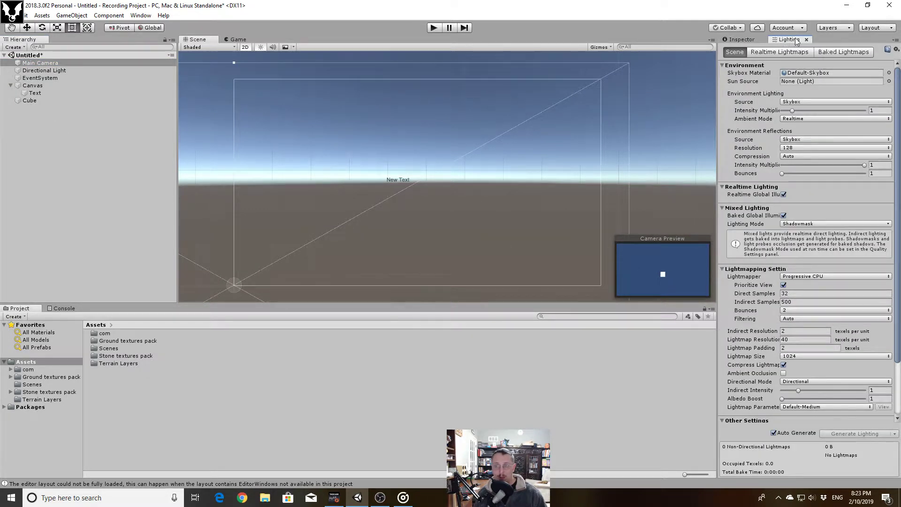
Set the Lighting Skybox Material to None and close the material picker.
click(141, 16)
mouse_move(244, 124)
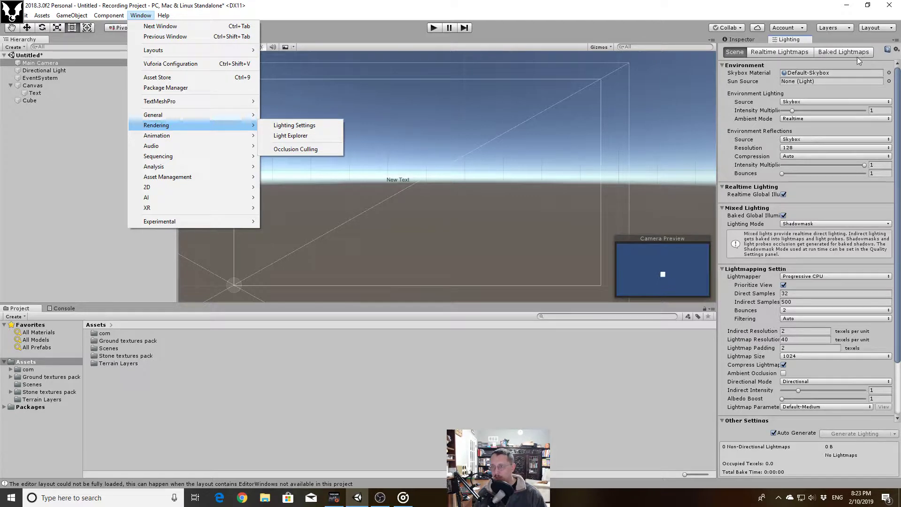
click(804, 42)
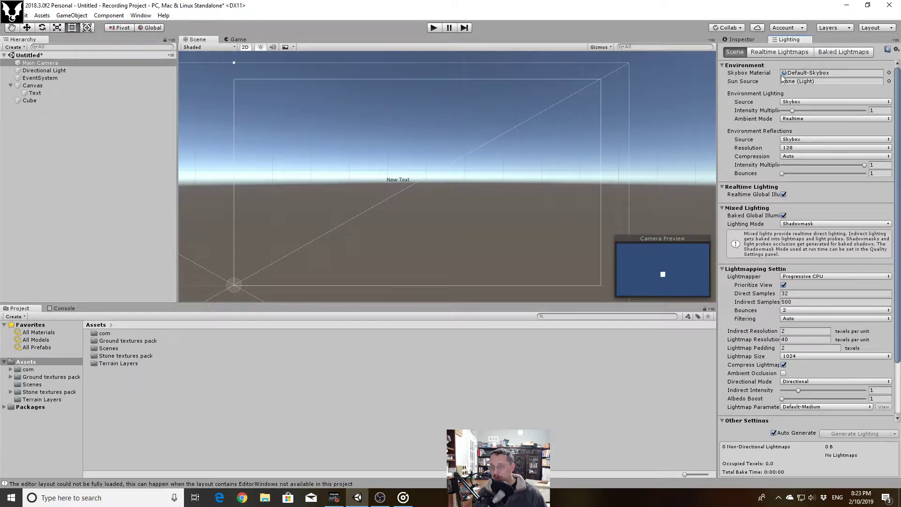
click(819, 74)
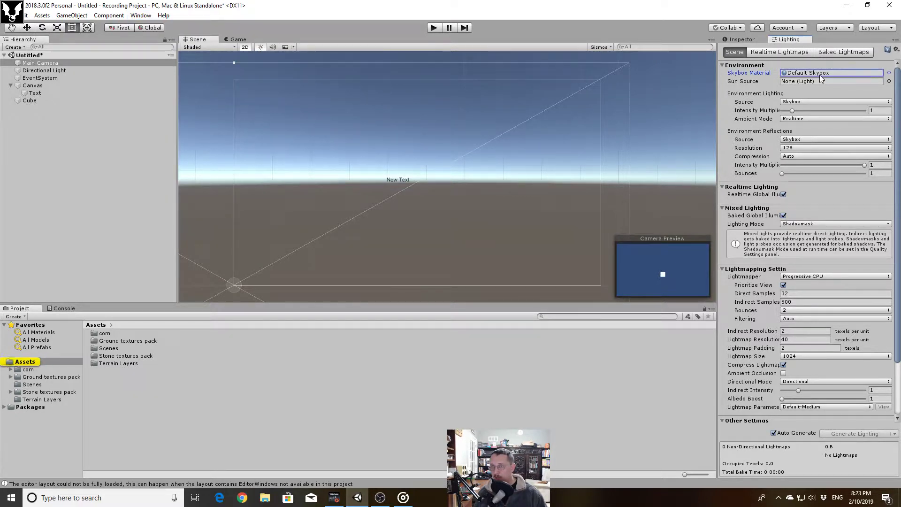
click(889, 73)
scroll(366, 165, up, 3)
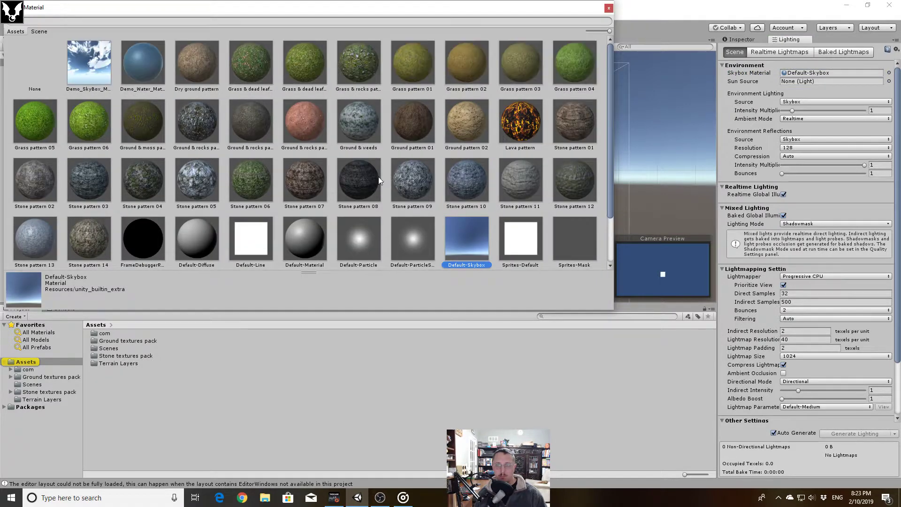
click(23, 69)
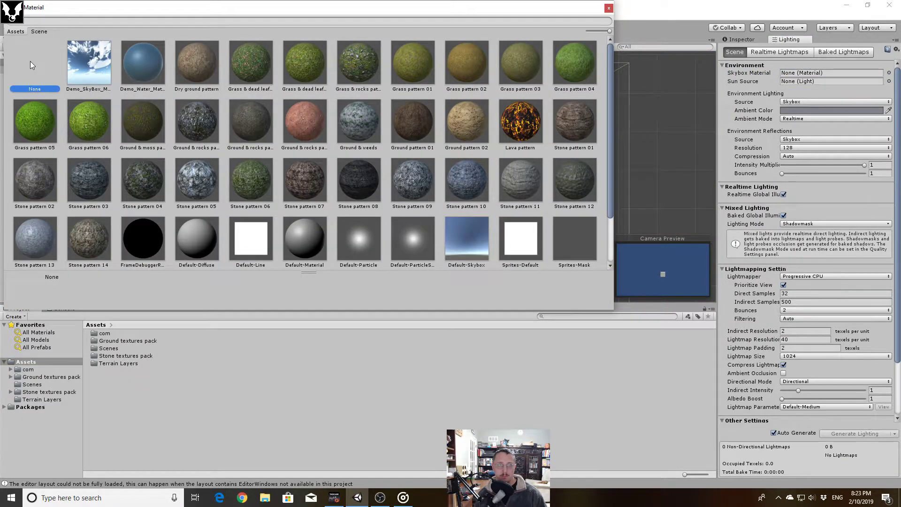
double_click(30, 61)
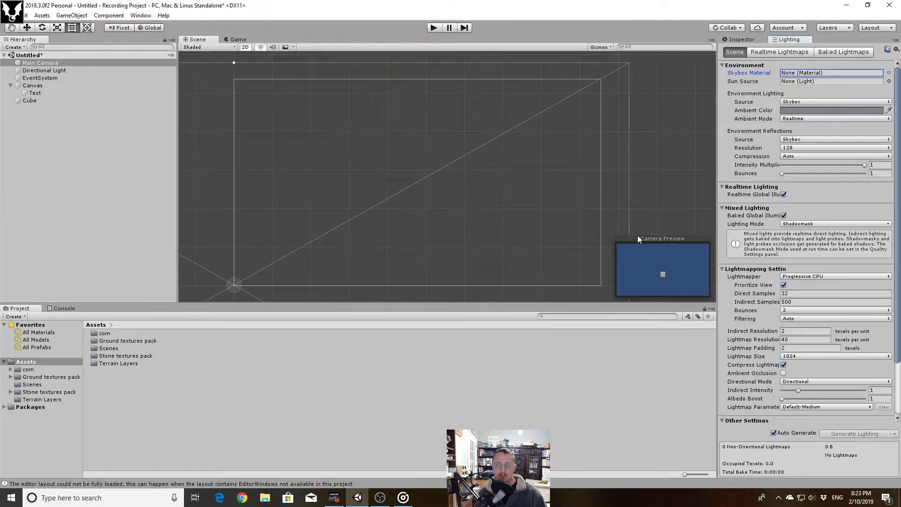
Check the blue Game view, then select the Cube in the Hierarchy and delete it.
click(235, 40)
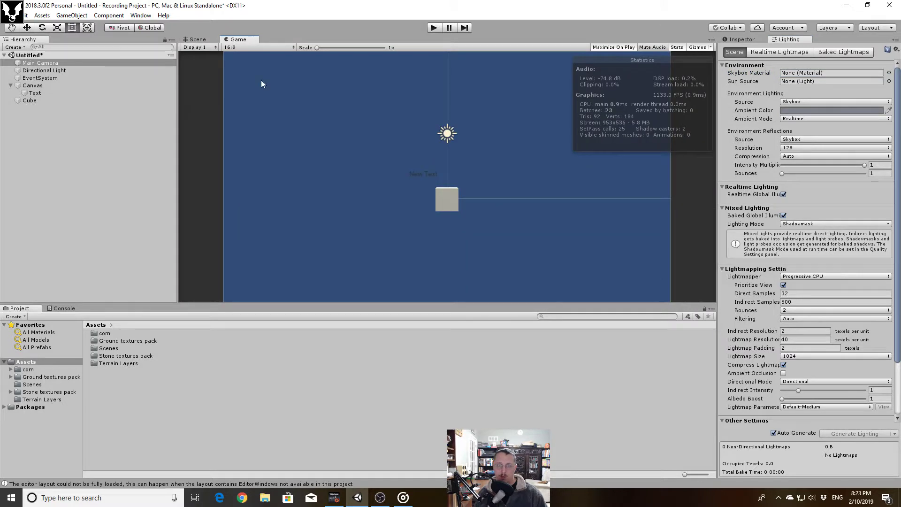
click(198, 40)
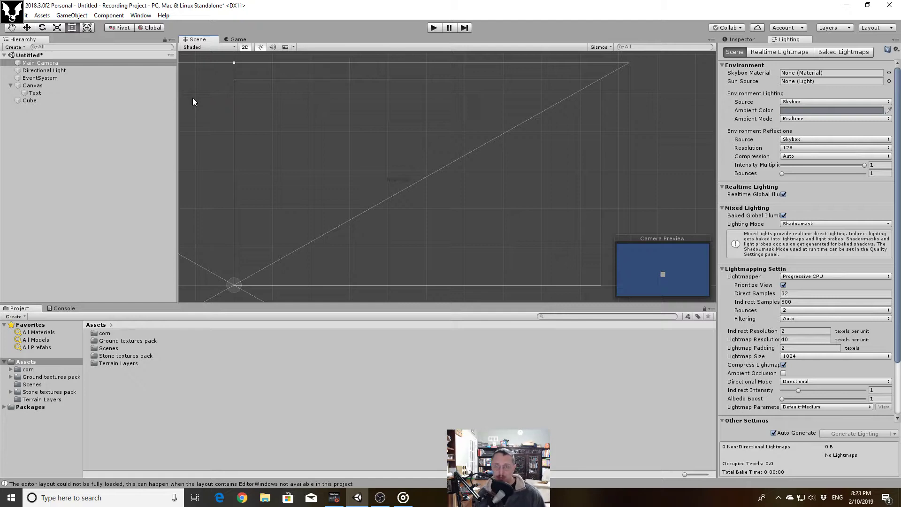
click(86, 92)
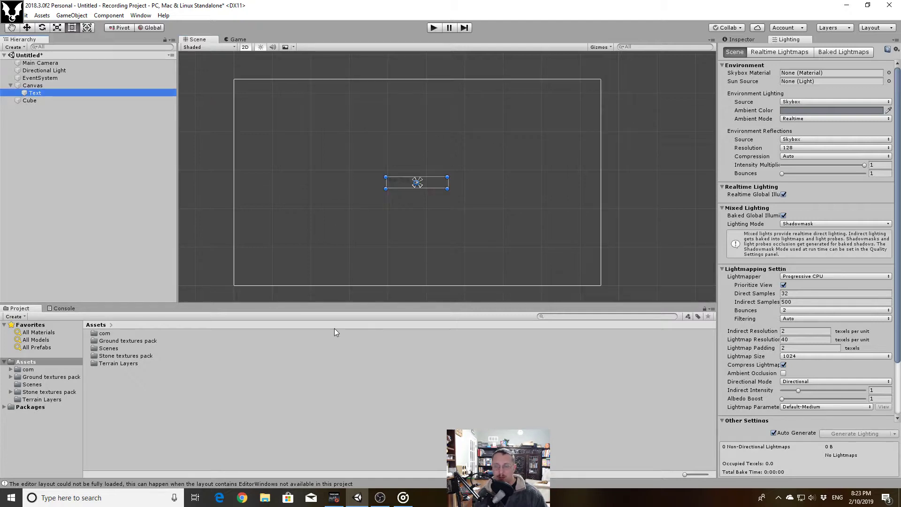
click(236, 40)
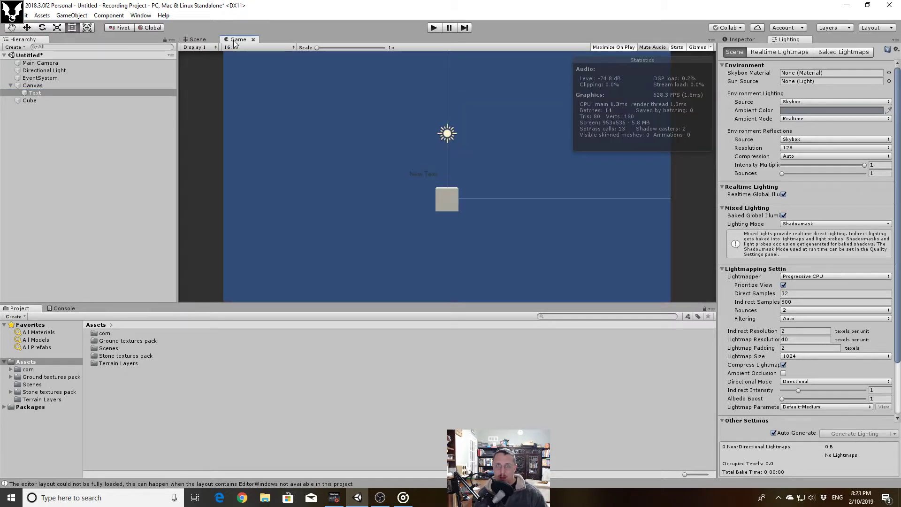
click(19, 100)
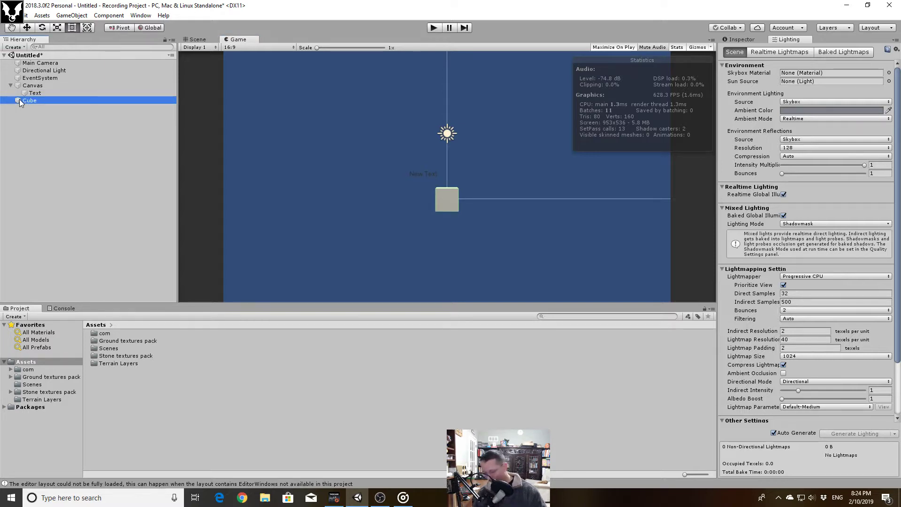
key(Delete)
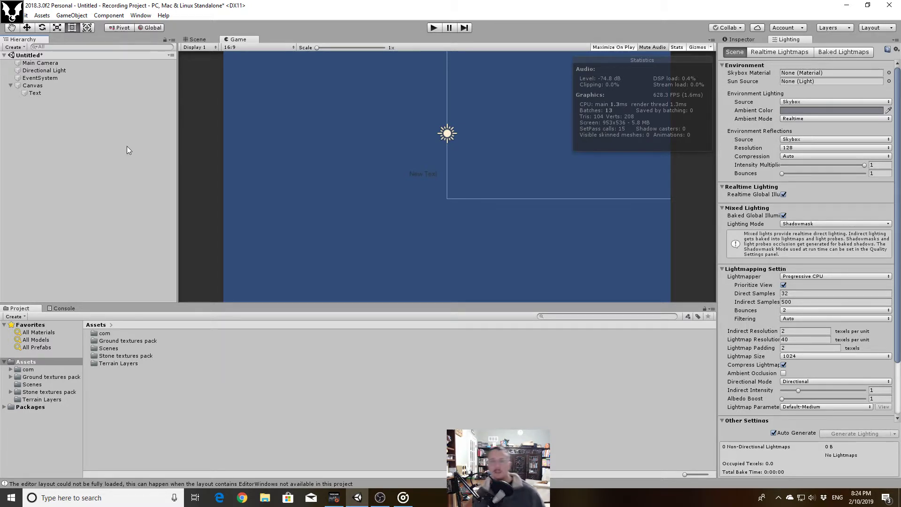
Inspect the Text's rect in the Scene view, then hide the Game view's Stats and Gizmos overlays.
click(33, 93)
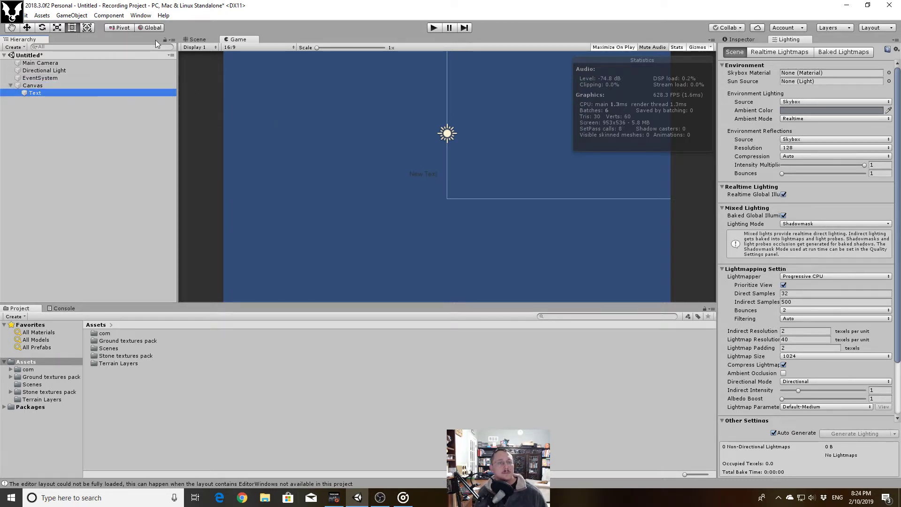
click(193, 39)
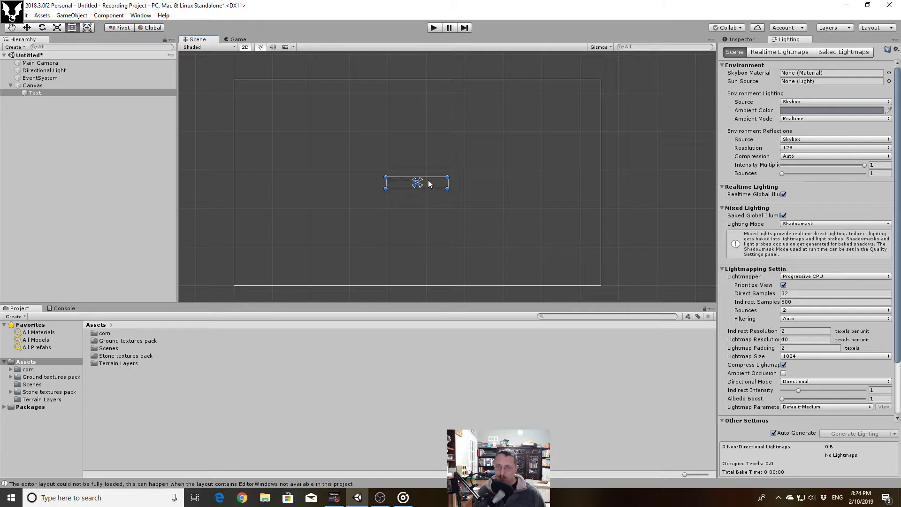
click(237, 39)
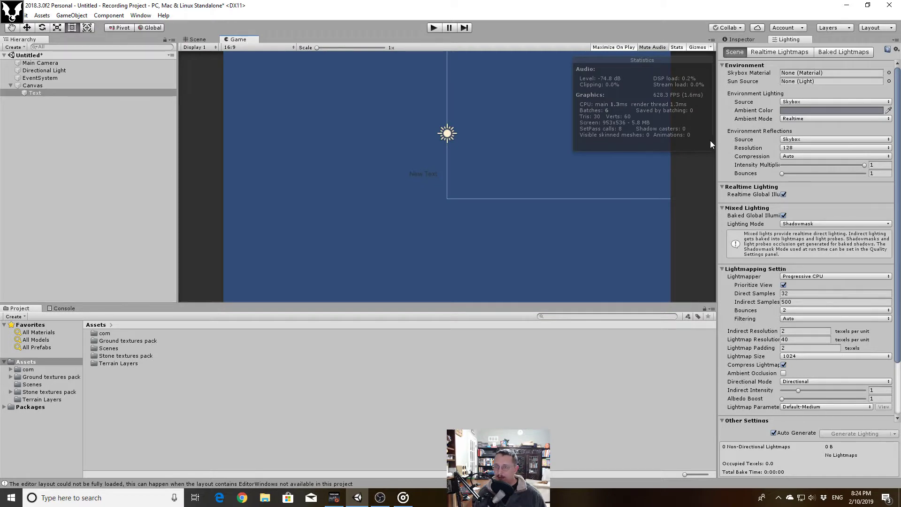
click(676, 48)
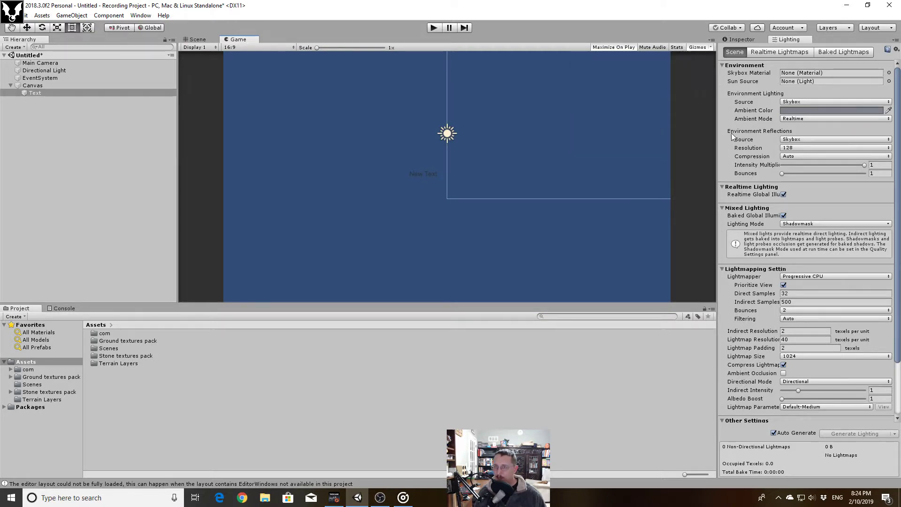
click(697, 47)
Resize the Game view narrower and wider, then zoom the Scene view in on the Text box.
drag(716, 143, 584, 218)
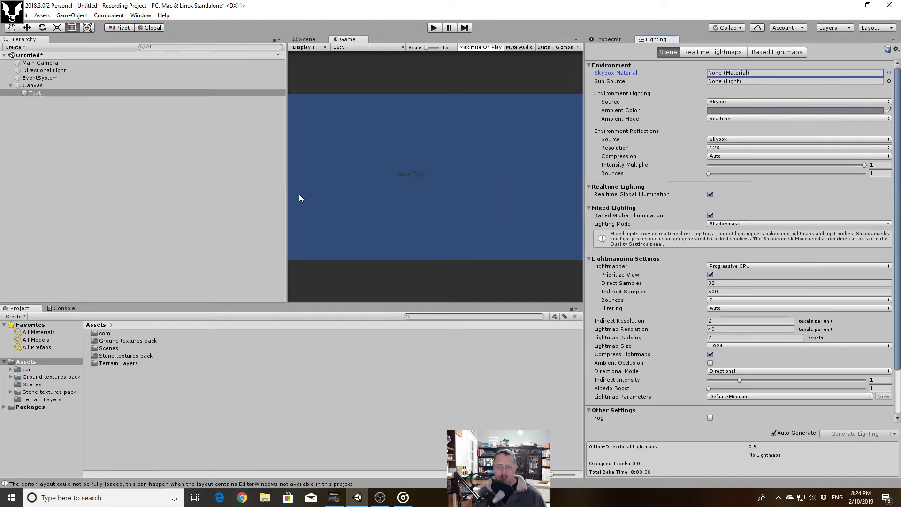
drag(279, 197, 86, 198)
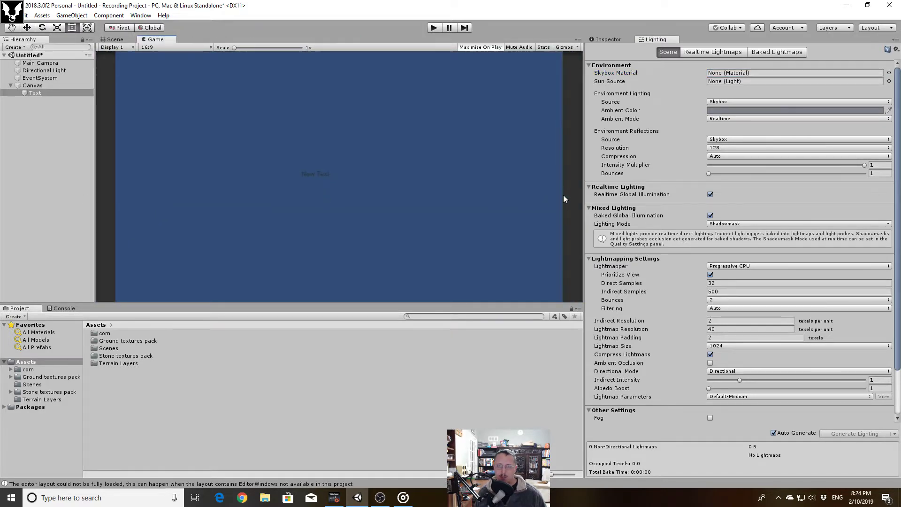
drag(584, 195, 172, 195)
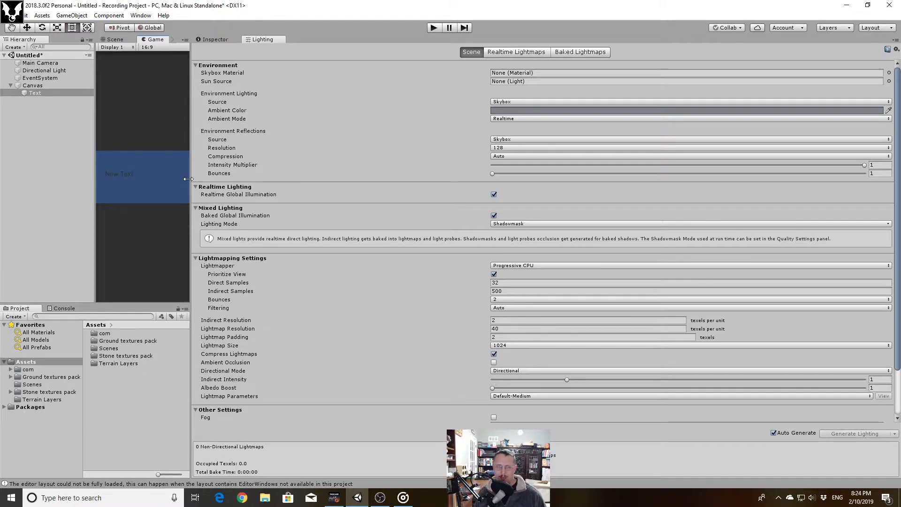
drag(187, 184, 592, 183)
drag(291, 175, 140, 184)
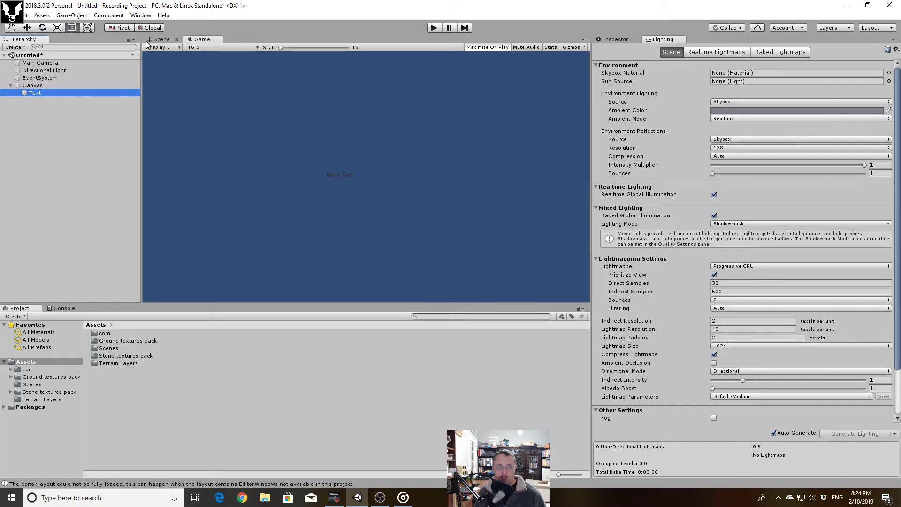
click(161, 40)
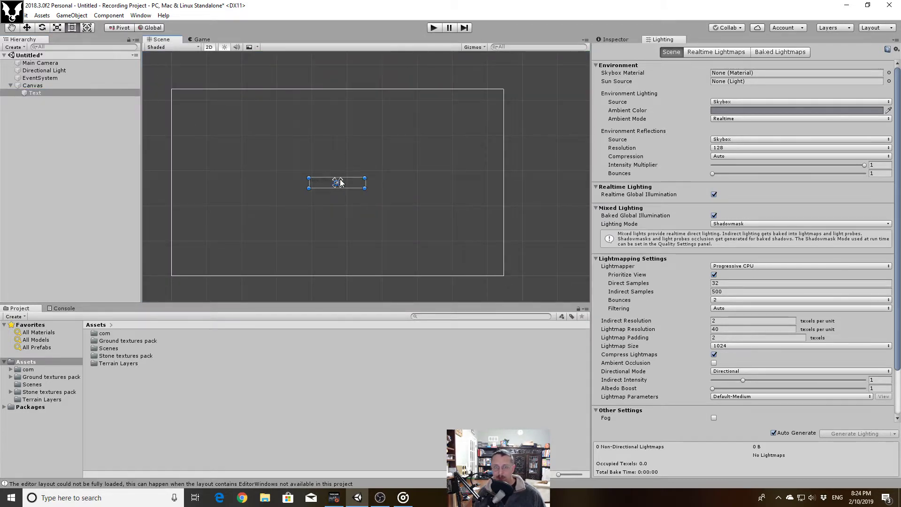
scroll(324, 224, up, 4)
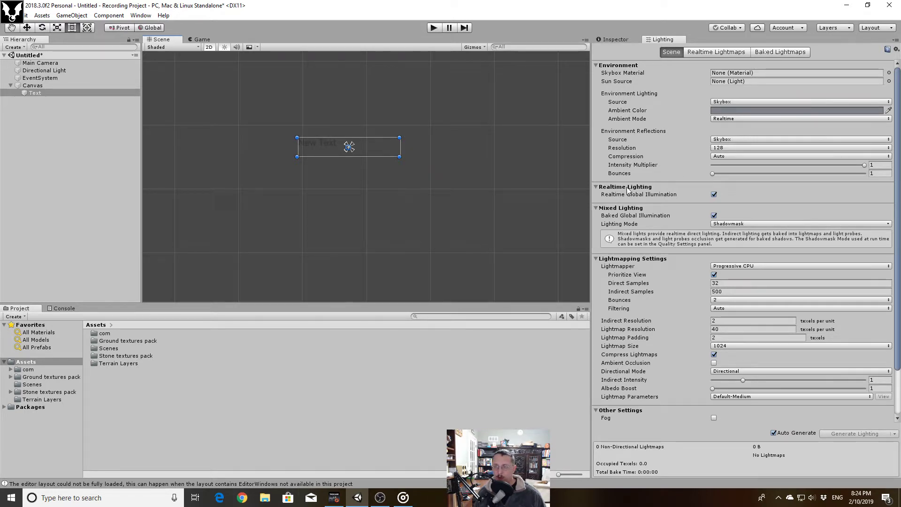
Set the New Text alignment to Center in the Inspector and preview it in a wider Game view.
drag(589, 134, 700, 139)
click(53, 96)
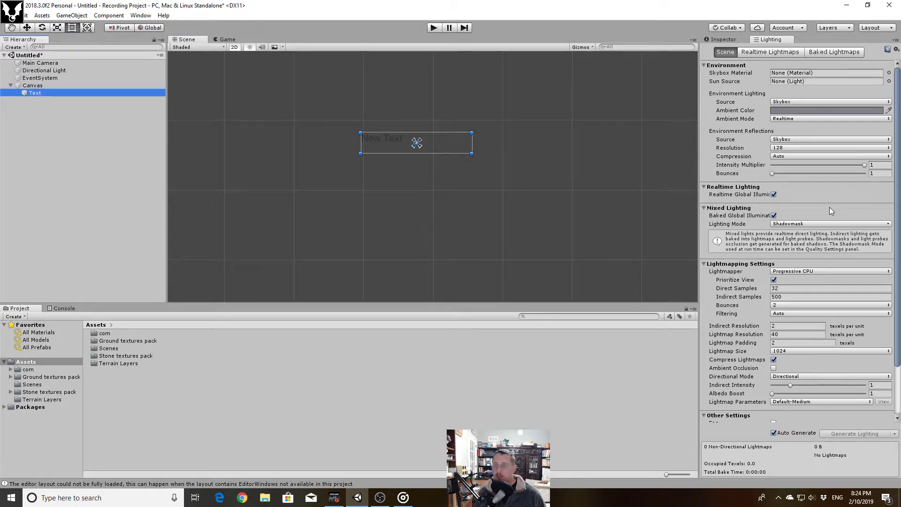
click(721, 39)
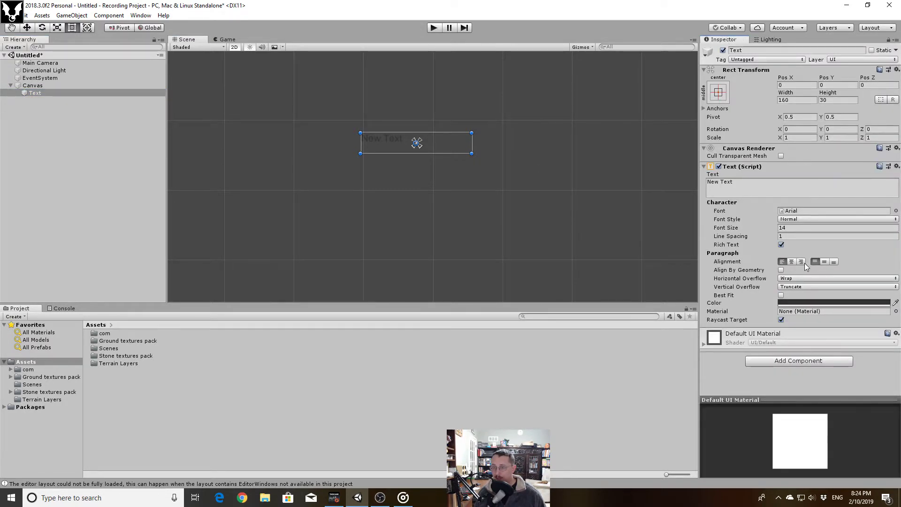
click(792, 262)
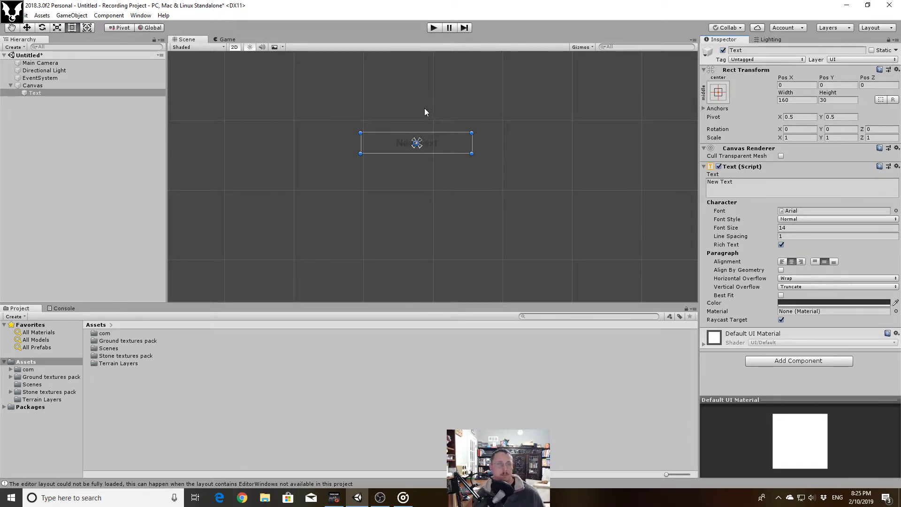
click(226, 41)
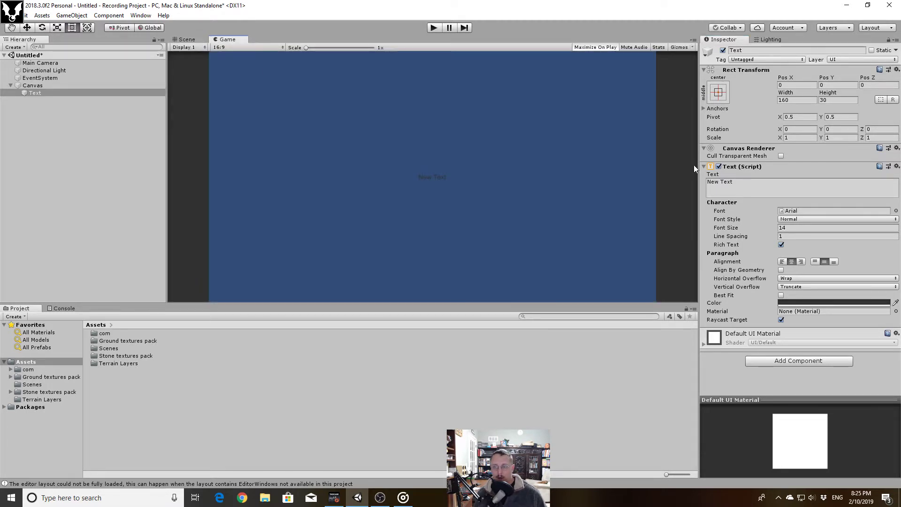
drag(698, 167, 740, 186)
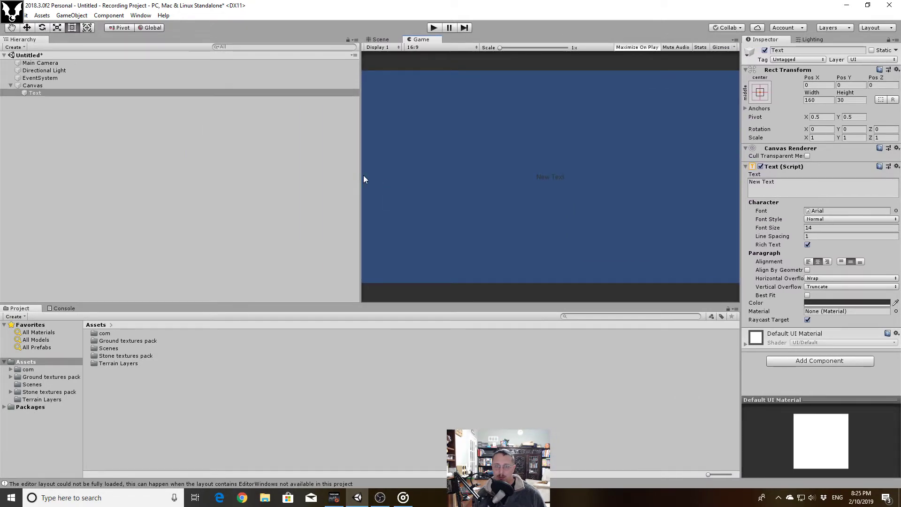
drag(362, 178, 117, 182)
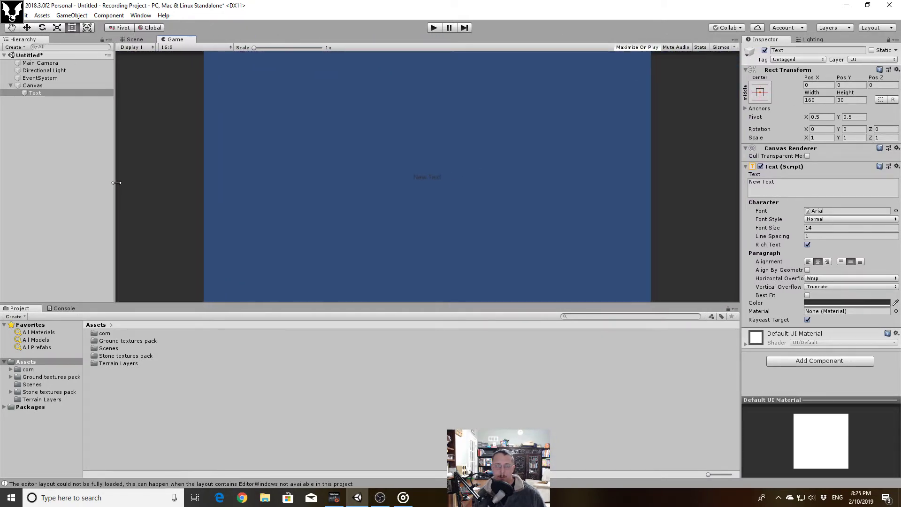
Drag New Text to the canvas's upper-left (X -383, Y 241) and check it in the Game view.
click(127, 39)
scroll(337, 197, down, 5)
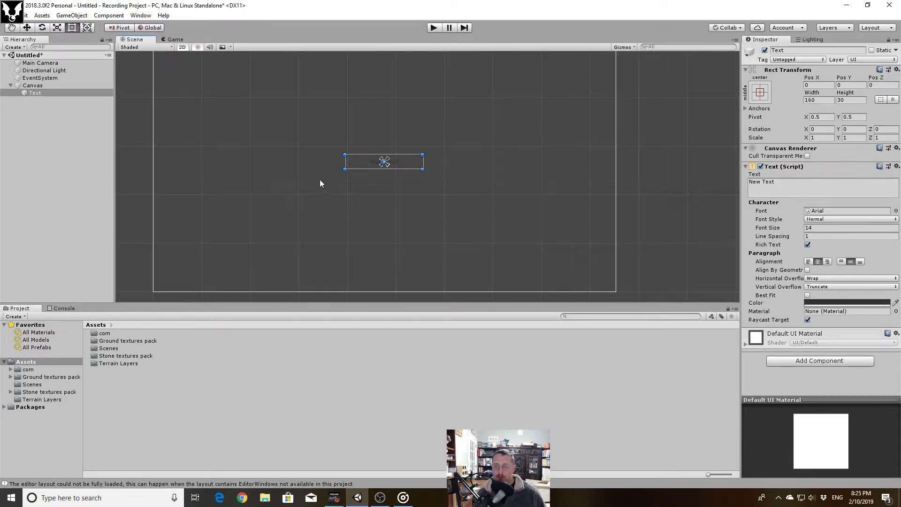
middle_drag(294, 136, 306, 179)
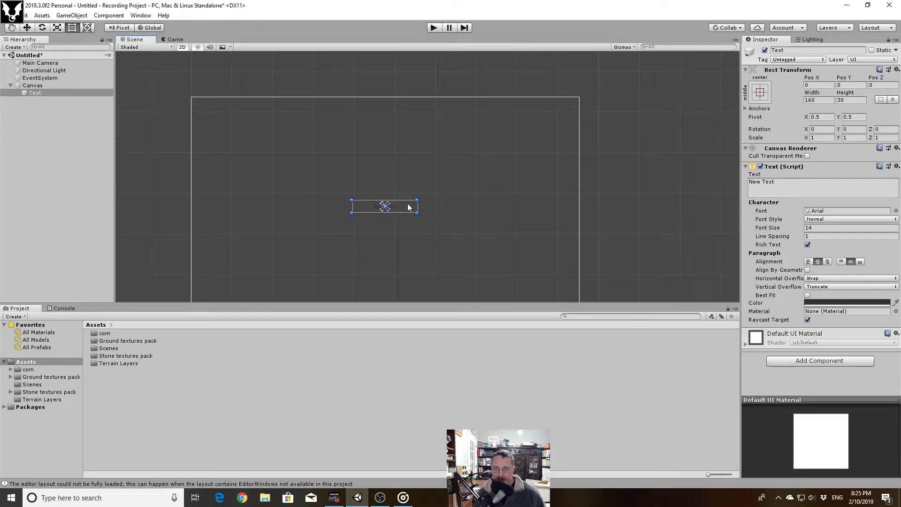
drag(408, 207, 252, 109)
scroll(327, 237, down, 1)
scroll(305, 197, up, 1)
click(174, 40)
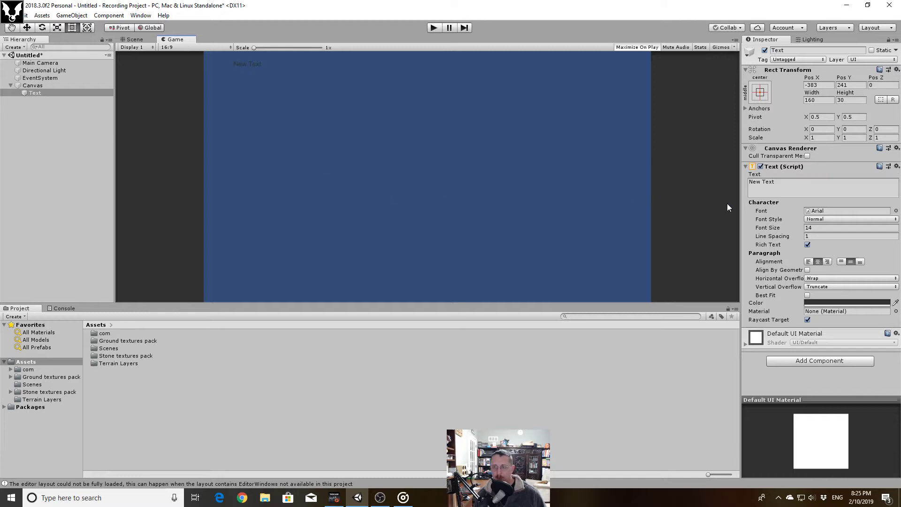
drag(741, 203, 606, 211)
drag(161, 125, 122, 133)
Set the Game view to Free Aspect and drag its borders to try narrow, short and wide shapes.
click(179, 48)
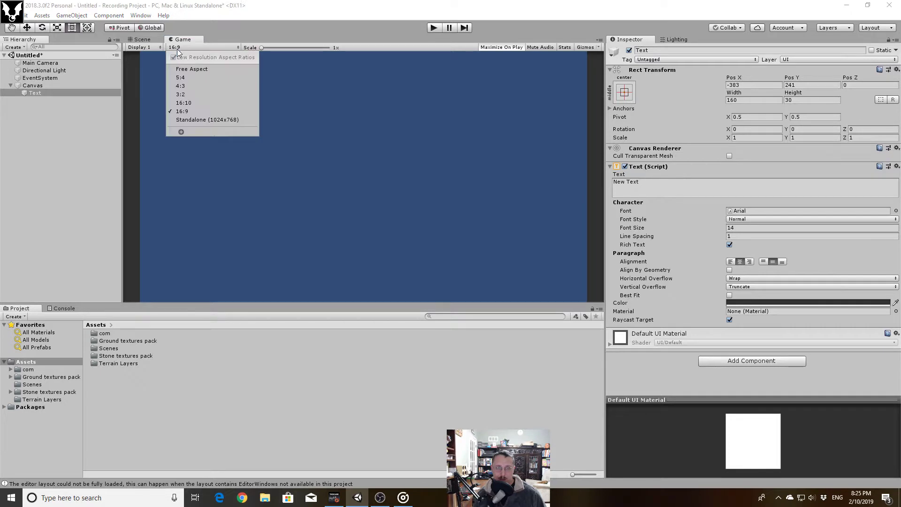
click(207, 69)
drag(606, 150, 542, 173)
drag(215, 181, 94, 194)
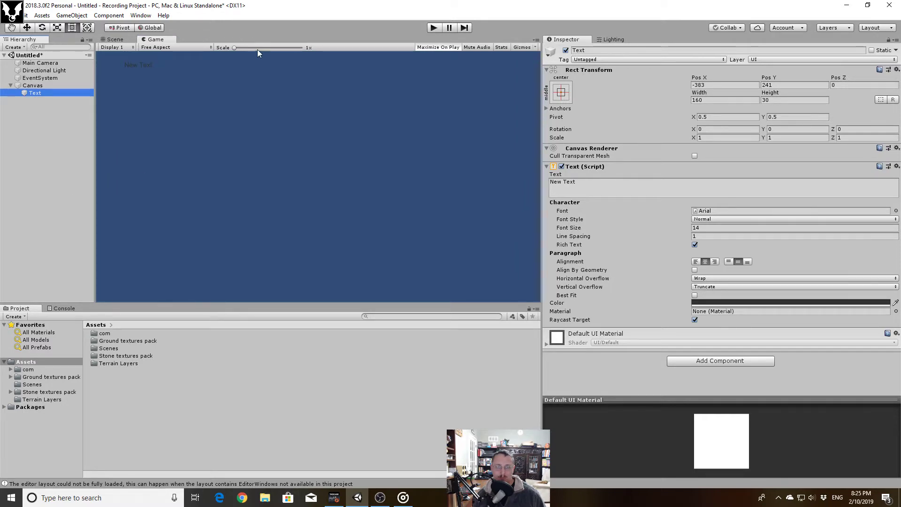
drag(292, 302, 285, 359)
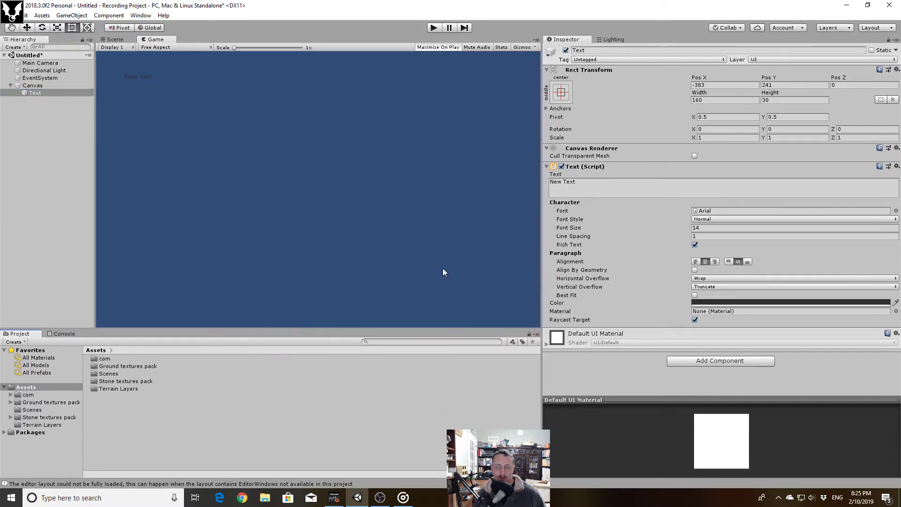
drag(541, 254, 752, 278)
drag(753, 199, 740, 197)
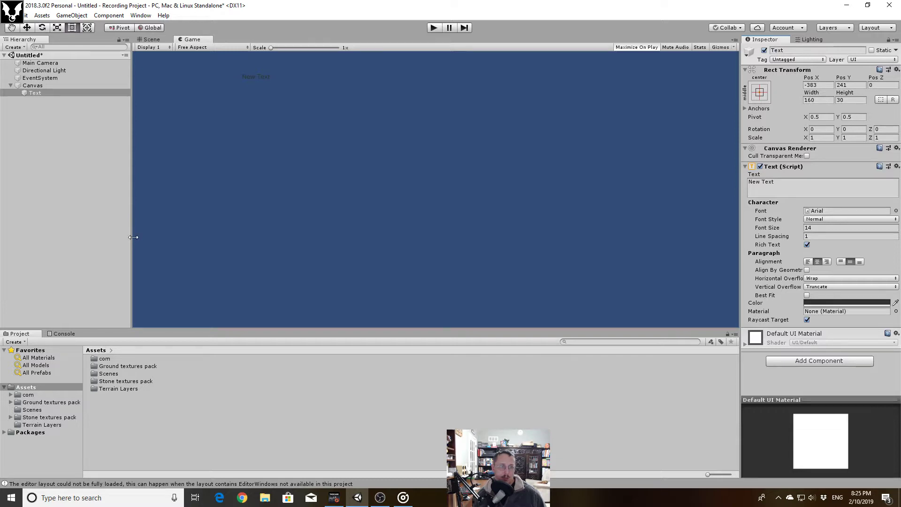
drag(132, 238, 123, 239)
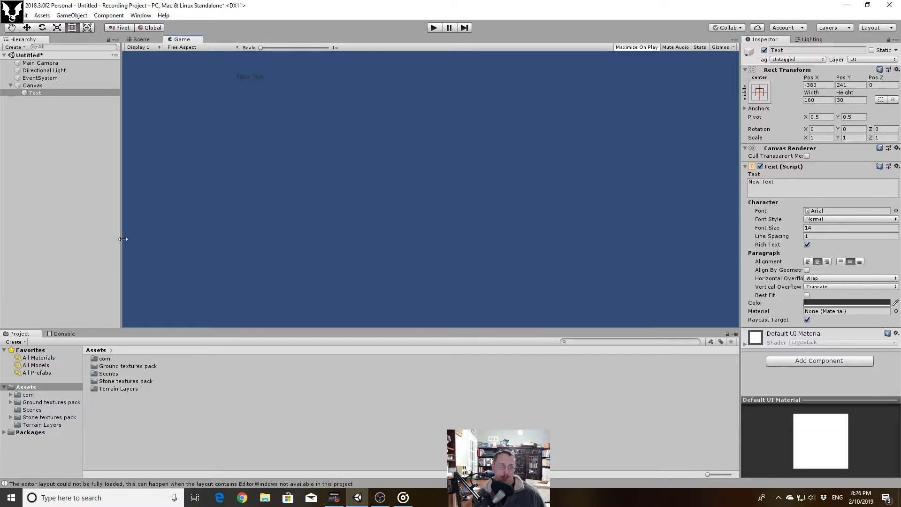
click(145, 39)
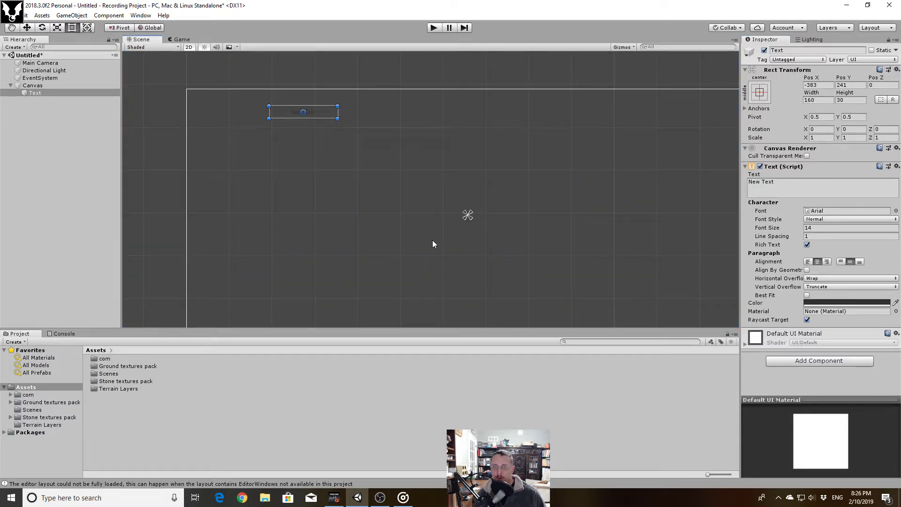
scroll(479, 215, down, 5)
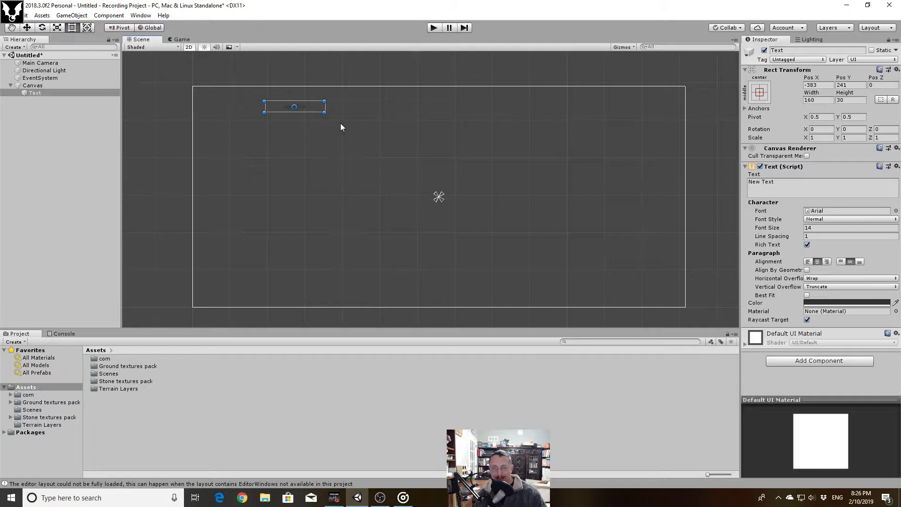
click(180, 39)
drag(739, 165, 322, 149)
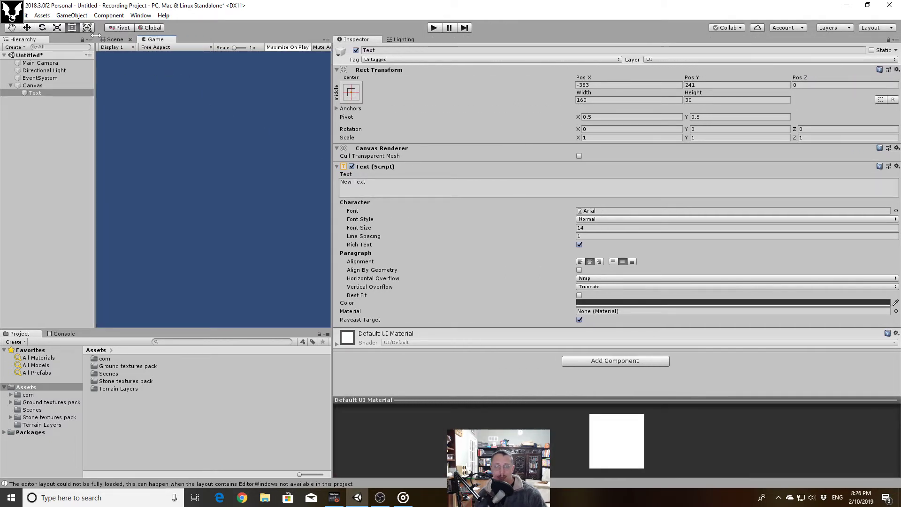
click(114, 40)
middle_drag(322, 169, 439, 177)
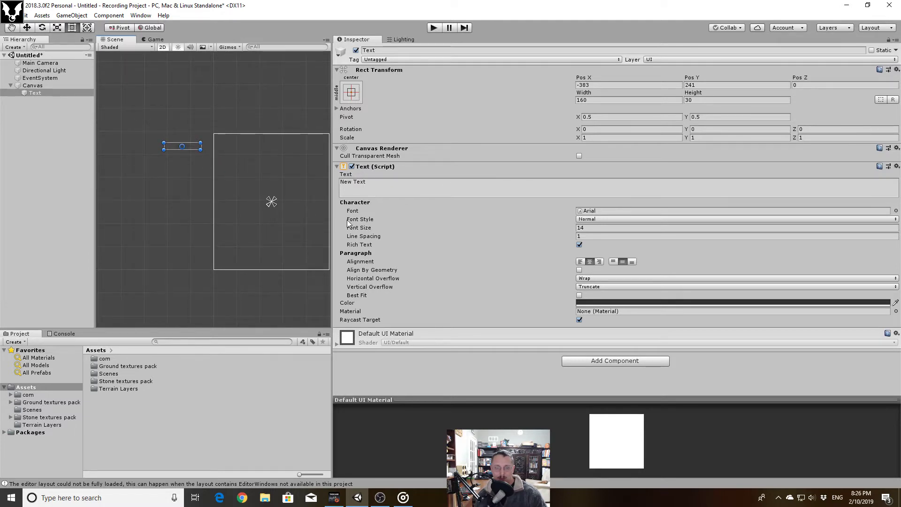
drag(333, 220, 705, 238)
drag(198, 201, 112, 188)
click(172, 39)
click(129, 40)
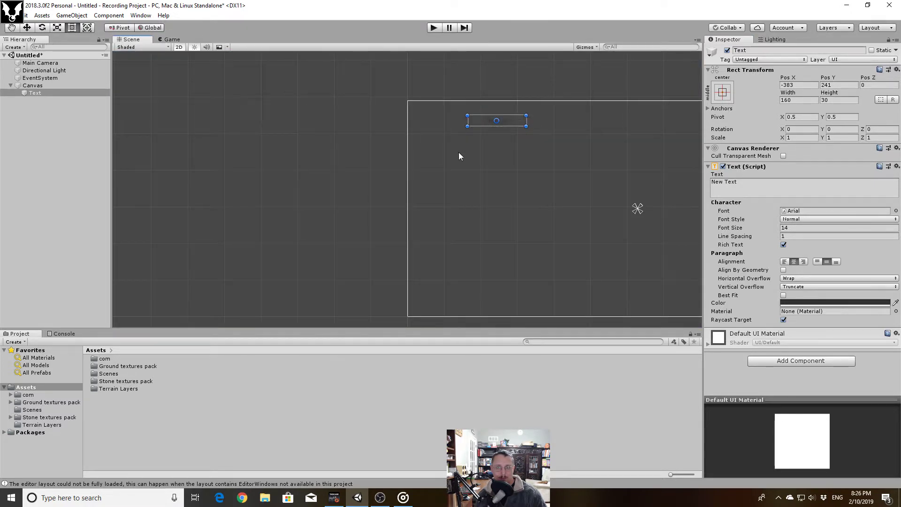
middle_drag(464, 160, 241, 176)
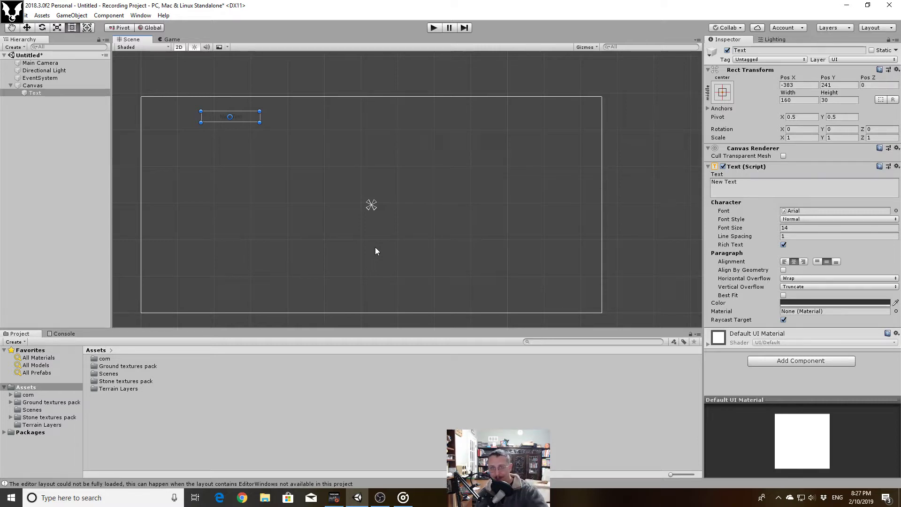
Move New Text into the canvas's top-left corner and apply the top-left anchor preset (position 96, -28).
middle_drag(326, 174, 354, 188)
drag(279, 133, 225, 123)
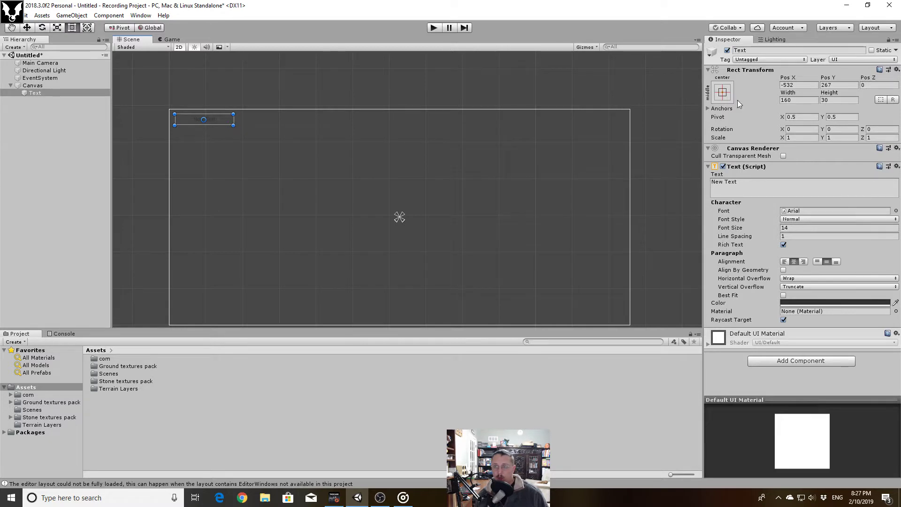
click(723, 93)
click(725, 95)
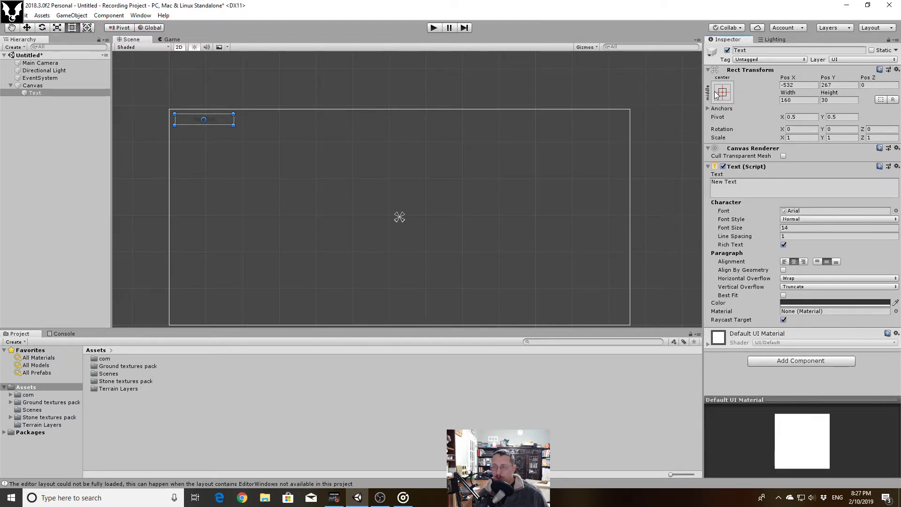
click(722, 93)
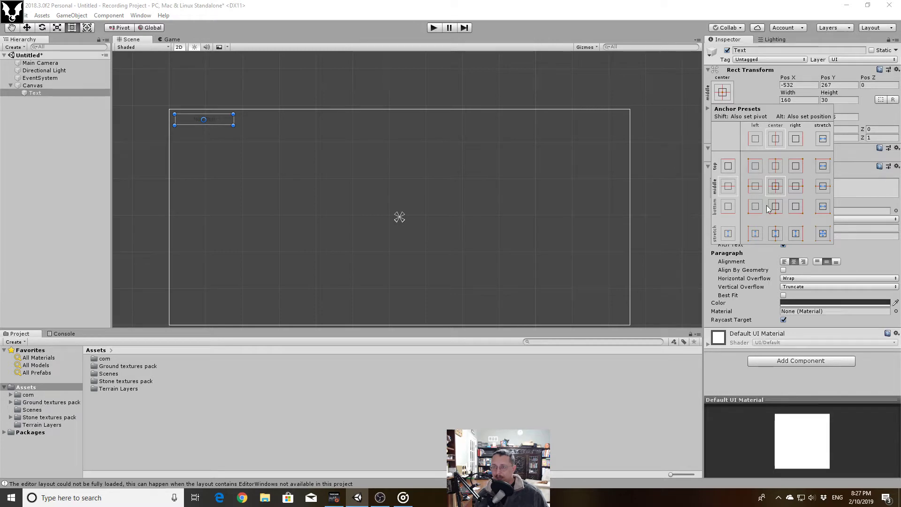
click(755, 166)
click(265, 169)
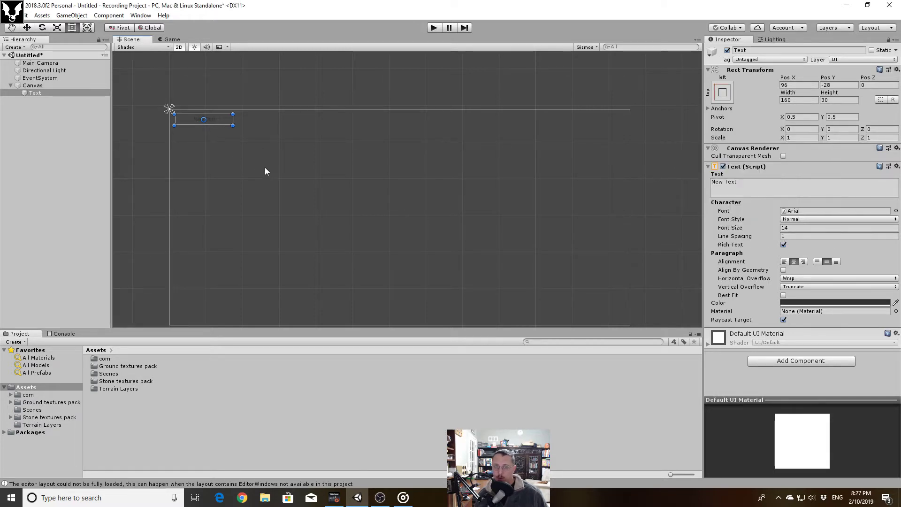
click(265, 169)
click(215, 118)
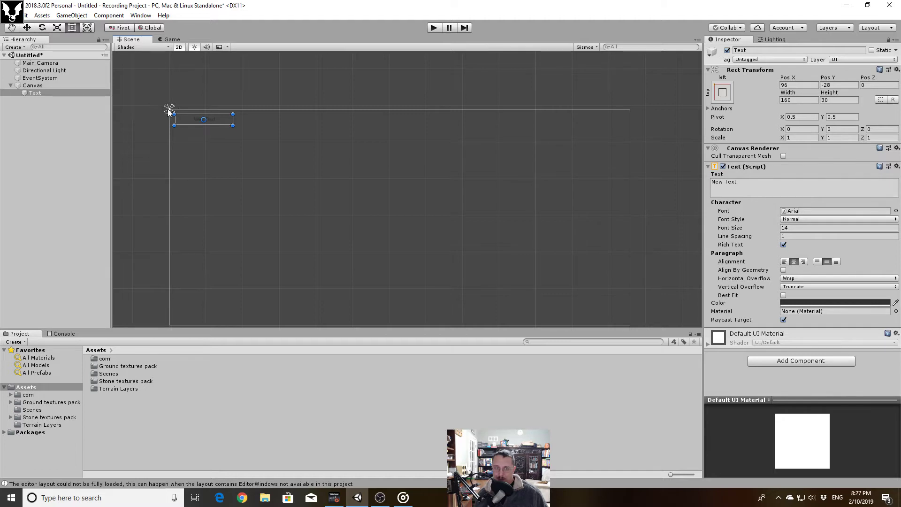
Switch to the Game view and try resizing the Inspector and Game panels.
click(172, 39)
drag(703, 173, 56, 204)
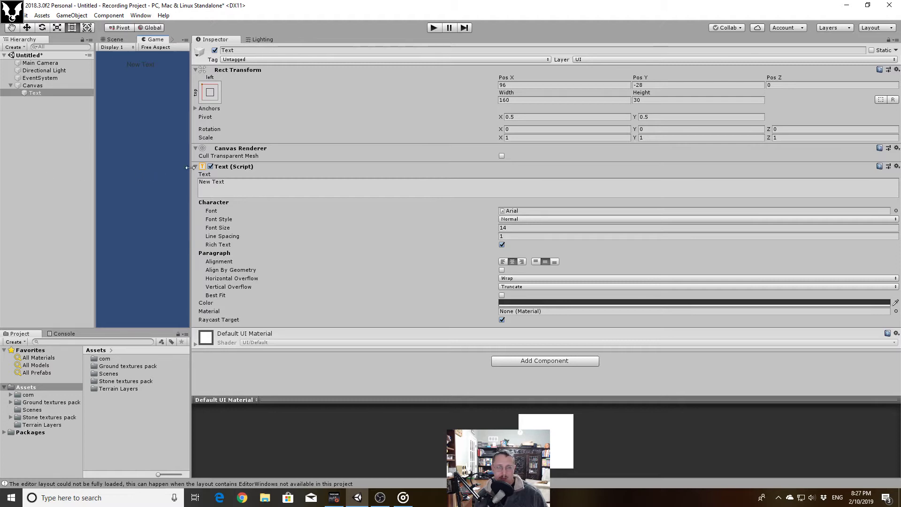
drag(190, 168, 500, 263)
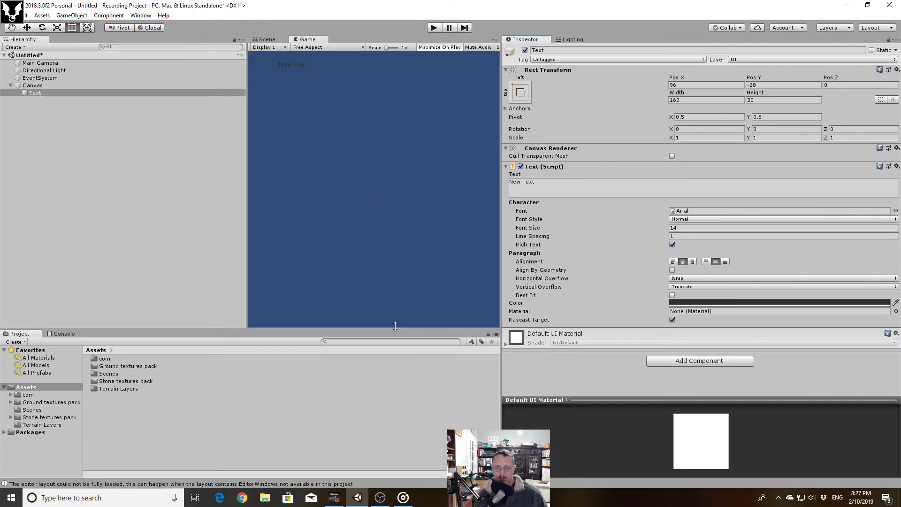
drag(395, 326, 395, 140)
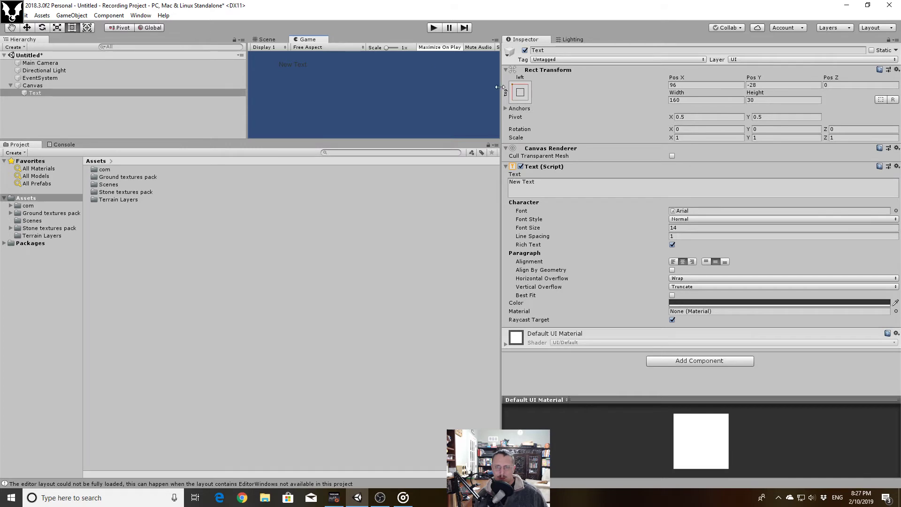
drag(500, 86, 190, 89)
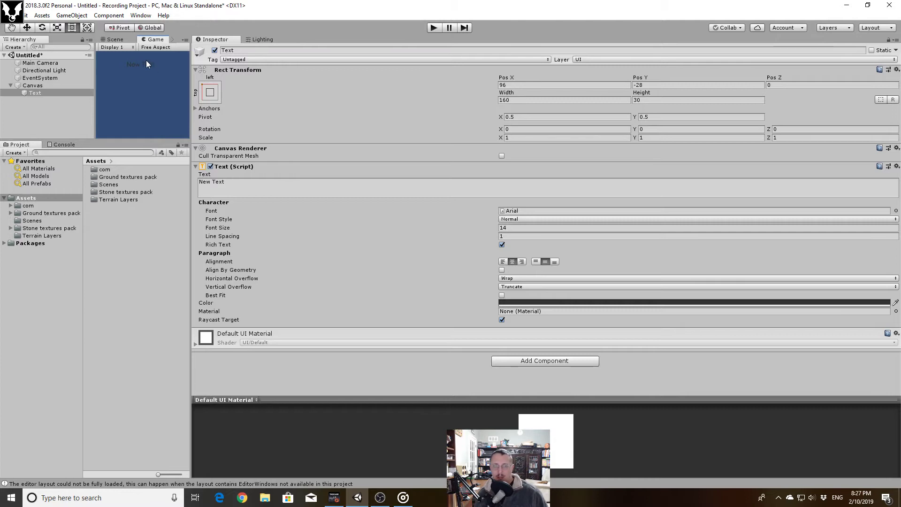
In the Scene view, recentre and zoom on the canvas, then reselect New Text.
click(115, 39)
click(148, 85)
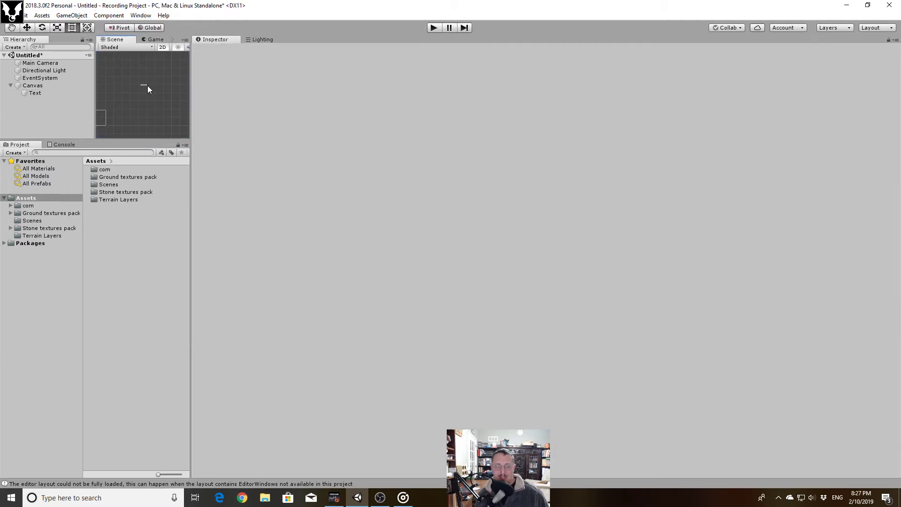
middle_drag(151, 94, 196, 86)
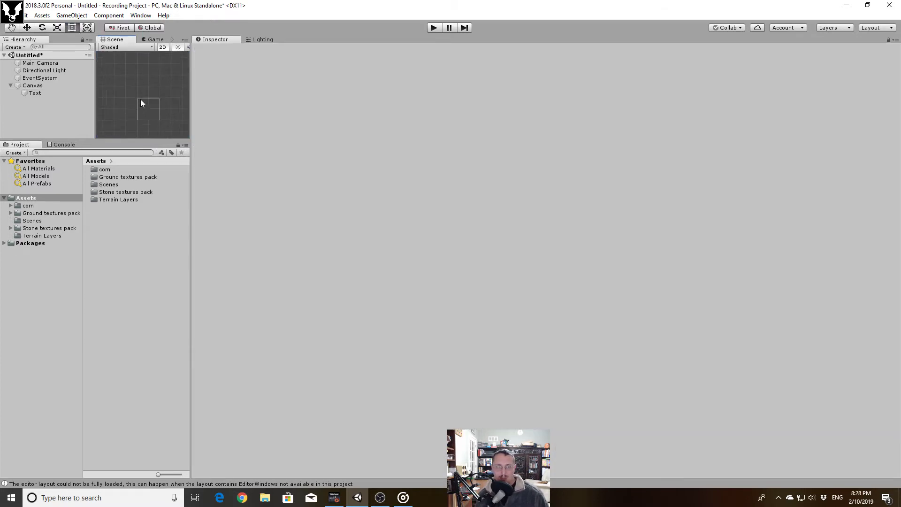
scroll(145, 101, up, 5)
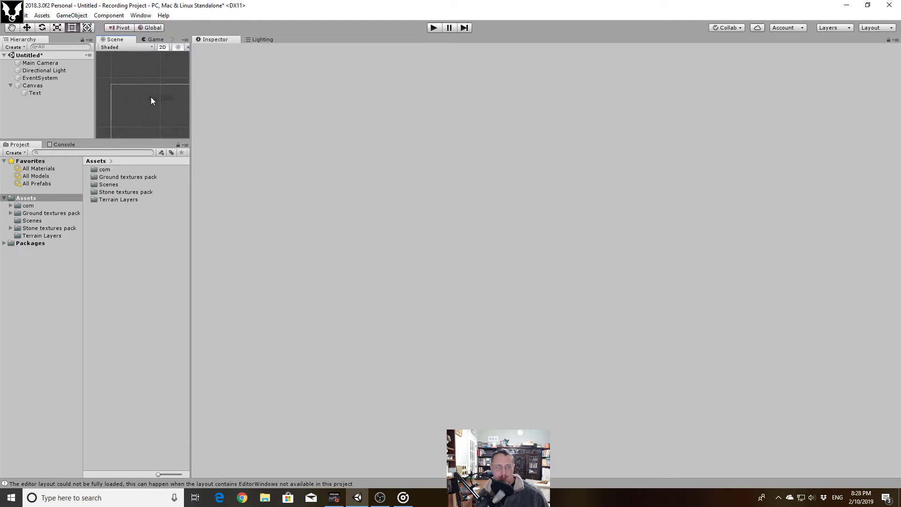
click(150, 99)
mouse_move(149, 103)
middle_down()
mouse_move(148, 114)
mouse_move(127, 98)
mouse_move(140, 103)
middle_up()
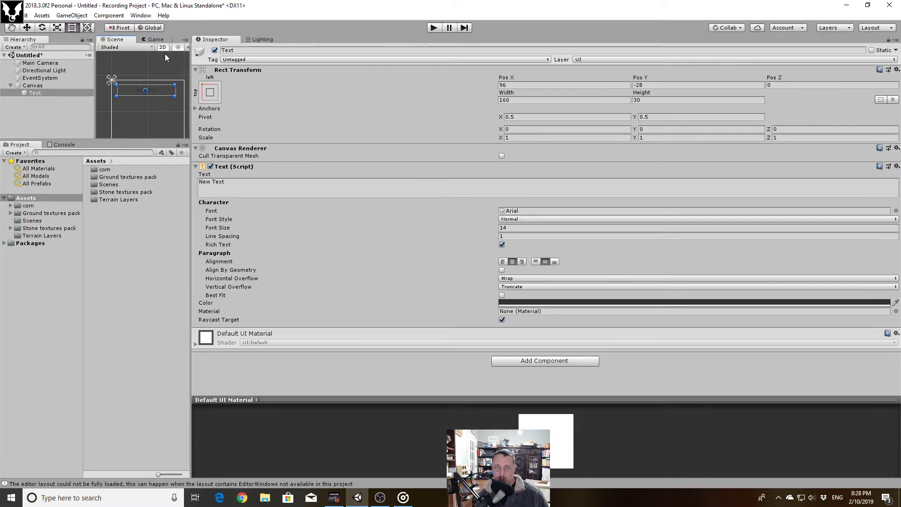
Enlarge the Game view by narrowing the Inspector and Hierarchy and making it taller.
click(154, 39)
drag(190, 99, 750, 98)
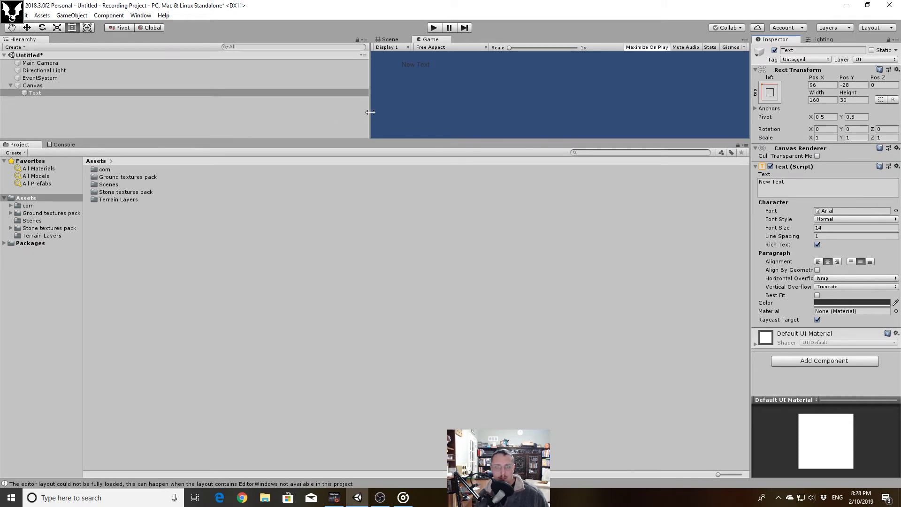
drag(370, 112, 157, 112)
drag(305, 140, 272, 358)
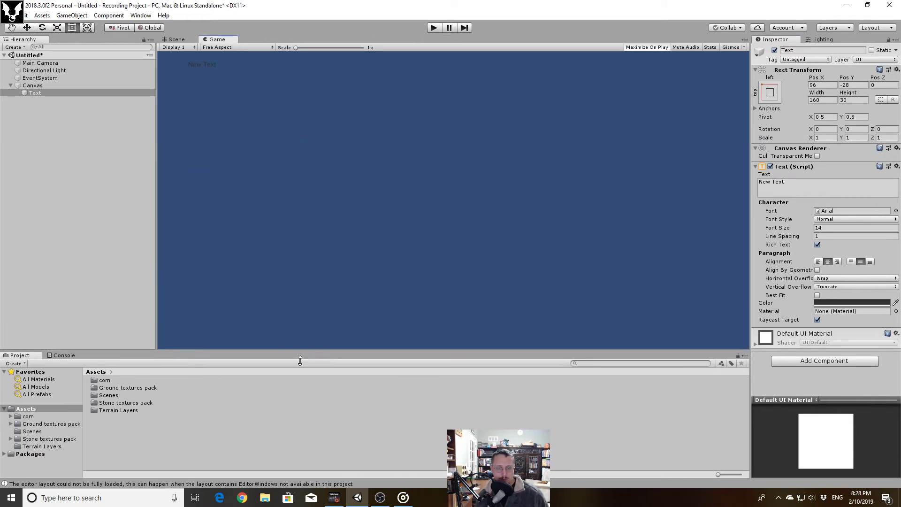
click(176, 39)
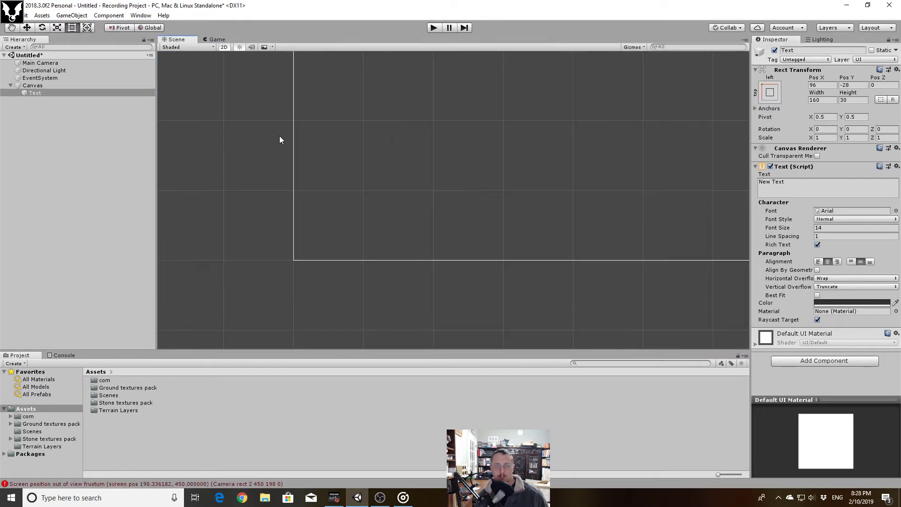
scroll(328, 215, down, 5)
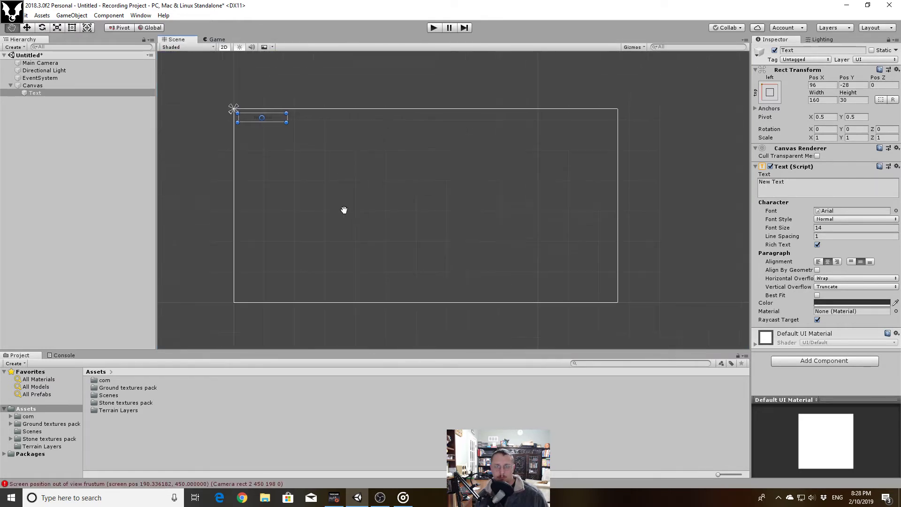
middle_drag(341, 211, 342, 203)
scroll(341, 203, up, 1)
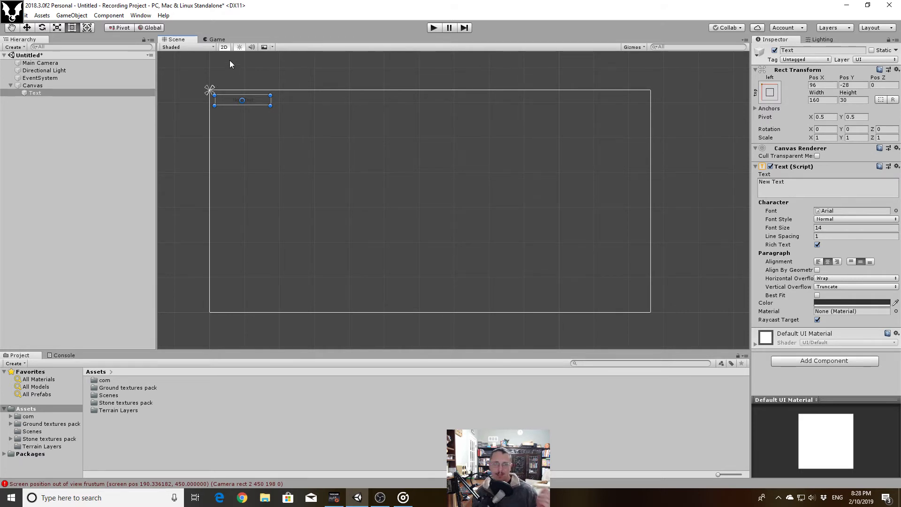
click(216, 38)
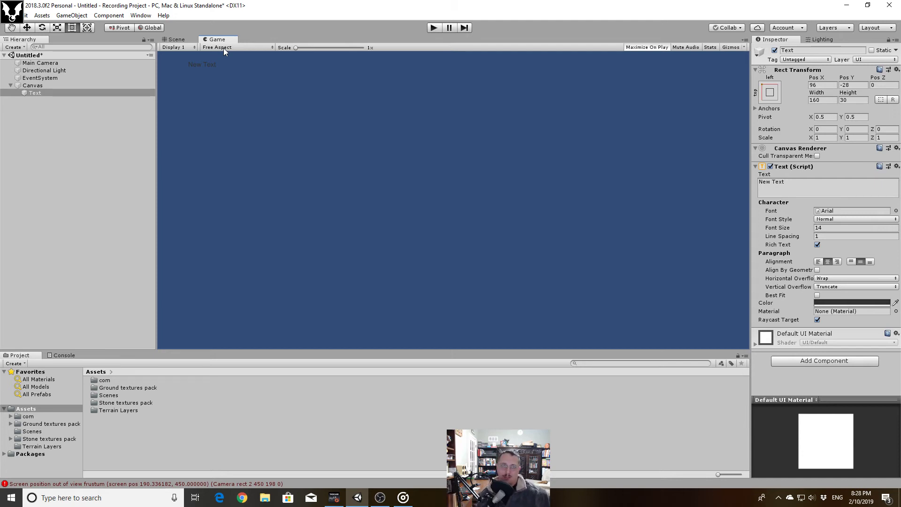
Preview the Game view at 16:10, 16:9, Standalone (1024x768), then 16:10 again.
click(224, 48)
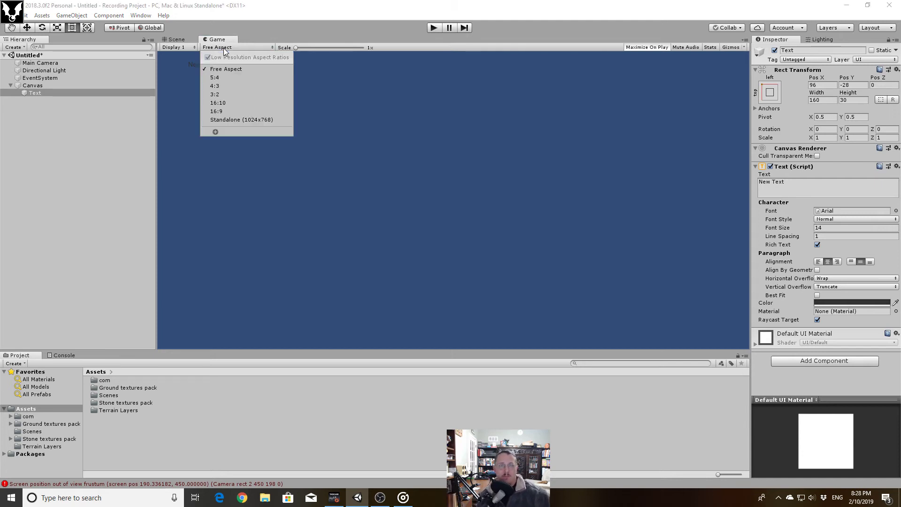
click(244, 104)
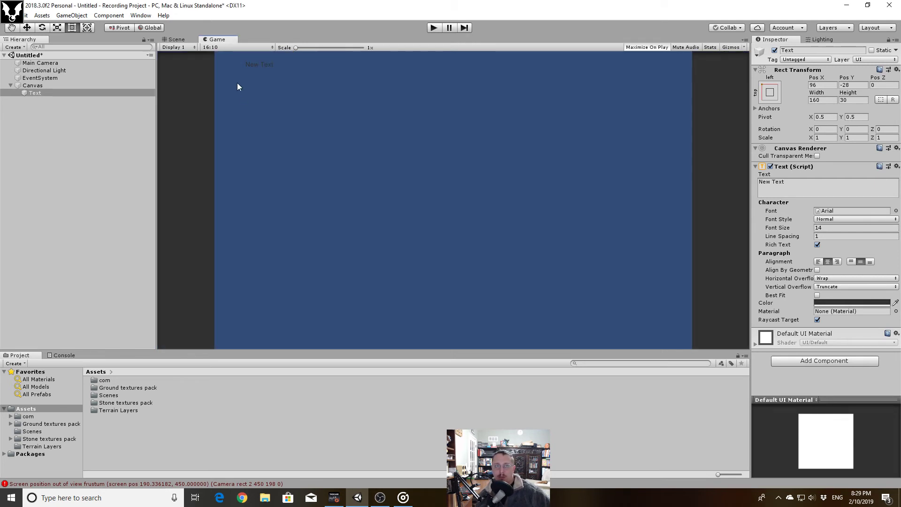
click(226, 45)
click(230, 114)
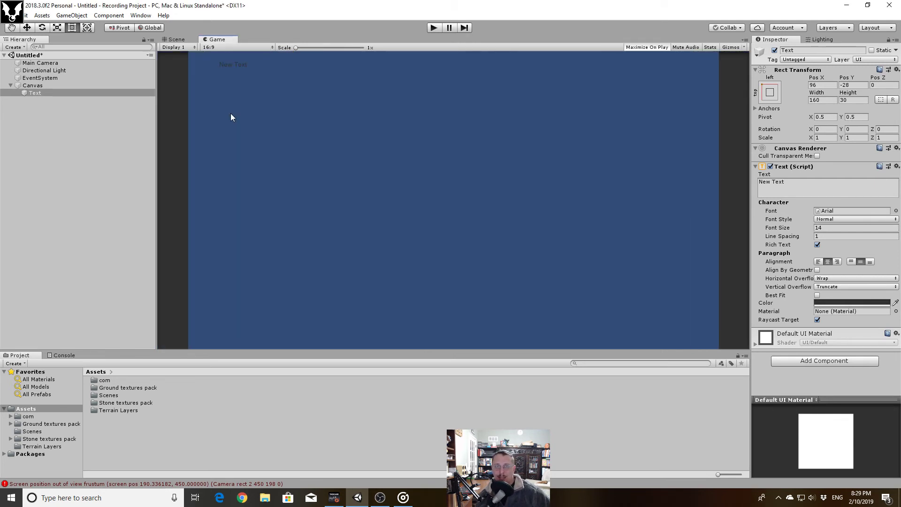
click(232, 49)
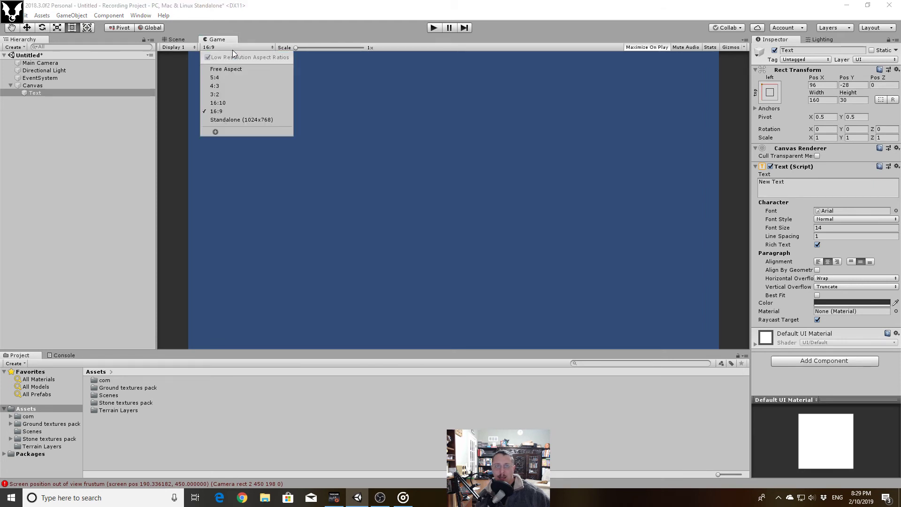
click(252, 122)
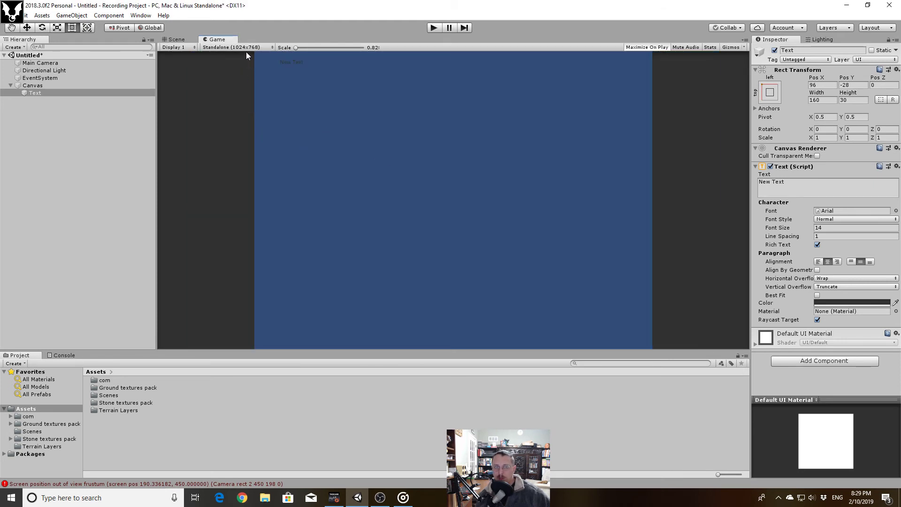
click(244, 47)
click(247, 102)
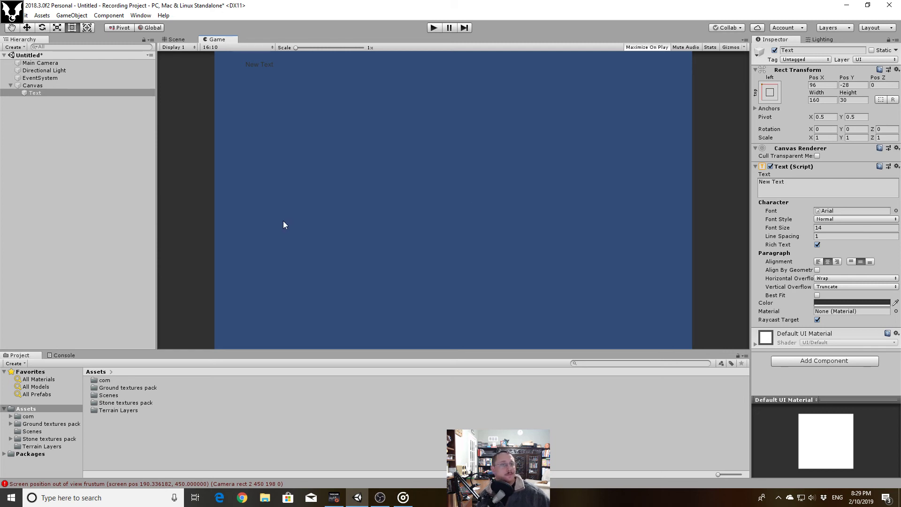
Show the Scene view and pan to frame the canvas with New Text at its top-left.
click(182, 39)
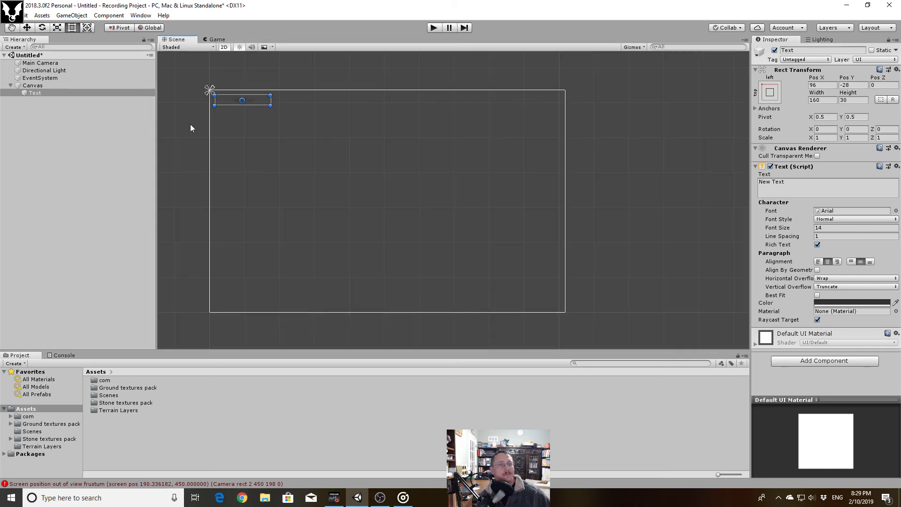
middle_drag(266, 164, 310, 156)
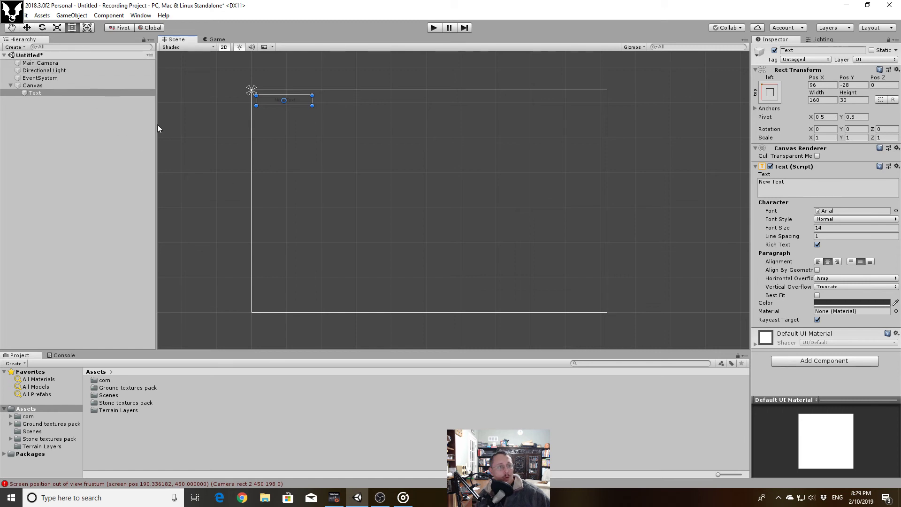